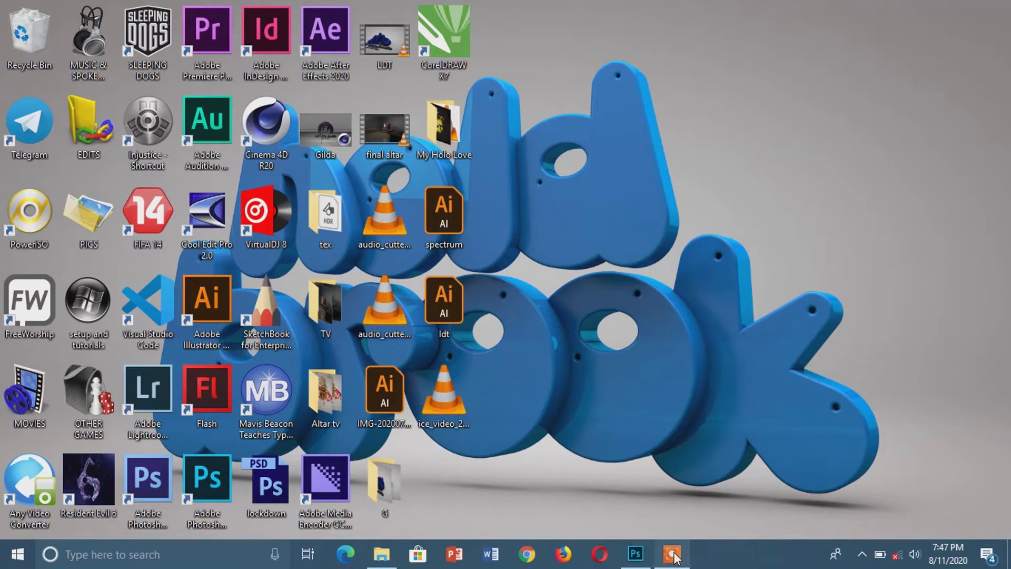
# Switch to Photoshop and open the portrait photo IMG_20181215_174550_141 from the personal pictures folder.
pyautogui.click(645, 565)
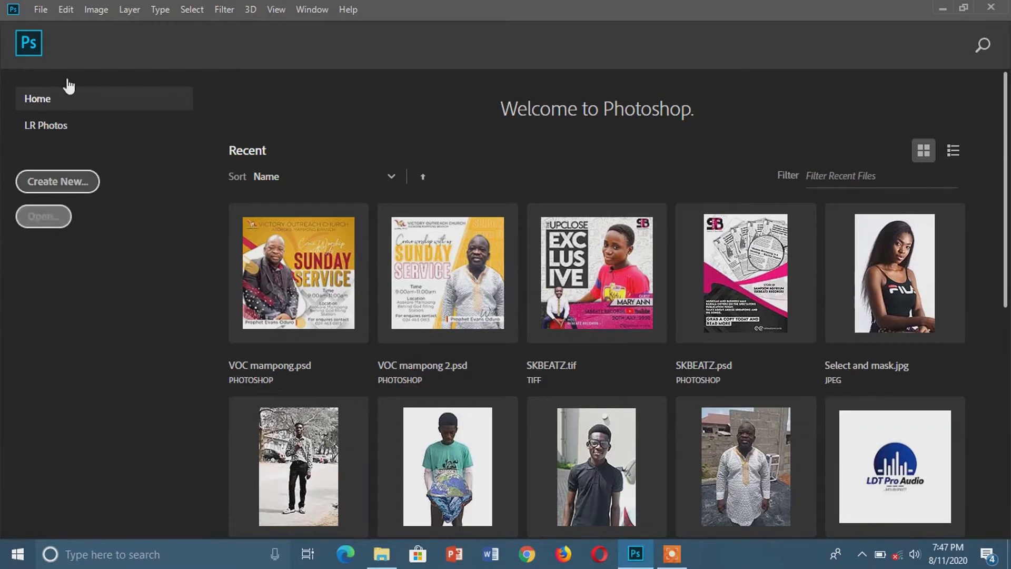
pyautogui.click(44, 9)
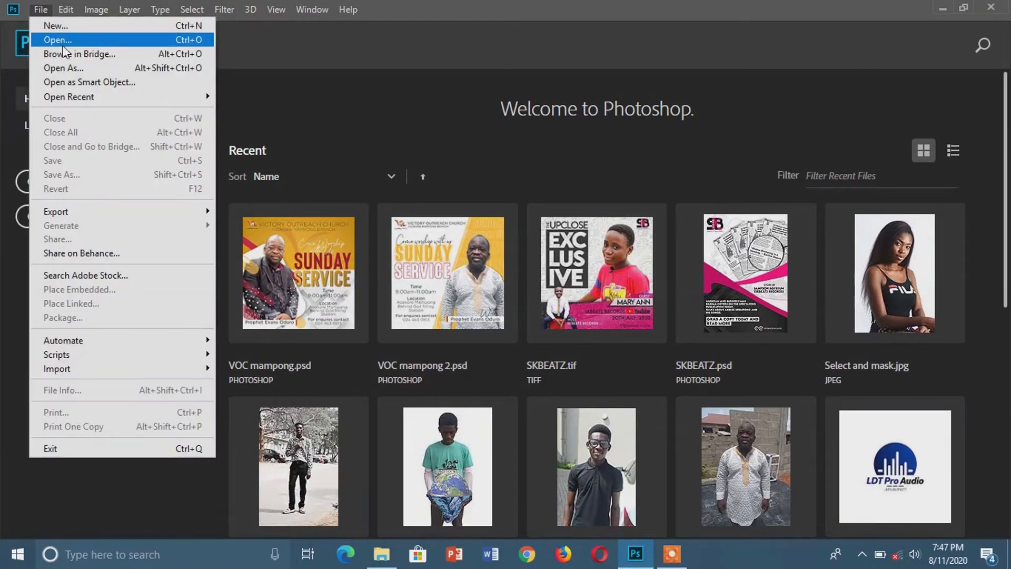
pyautogui.click(70, 39)
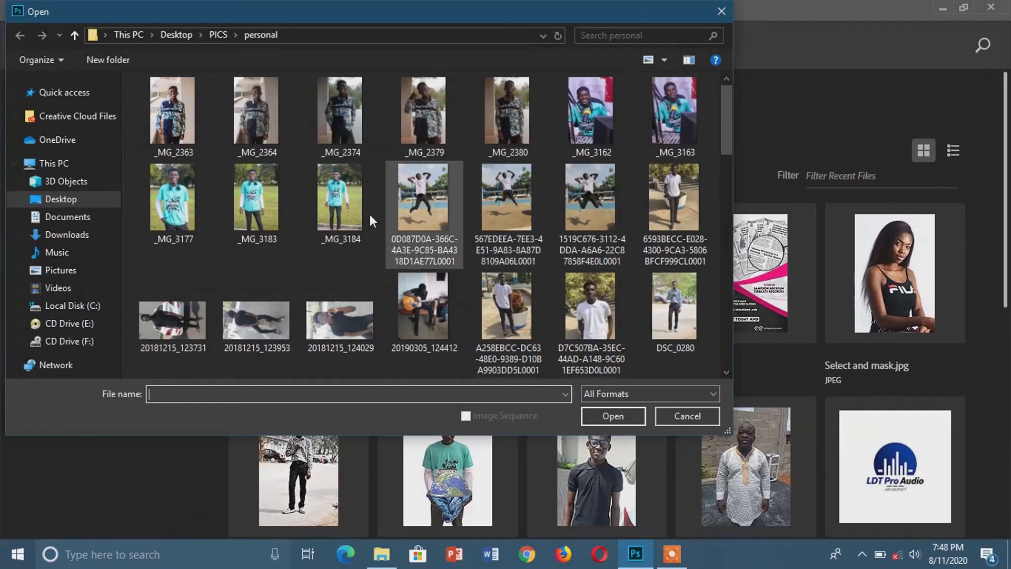
pyautogui.scroll(-5, 370, 212)
pyautogui.scroll(-3, 371, 213)
pyautogui.click(348, 135)
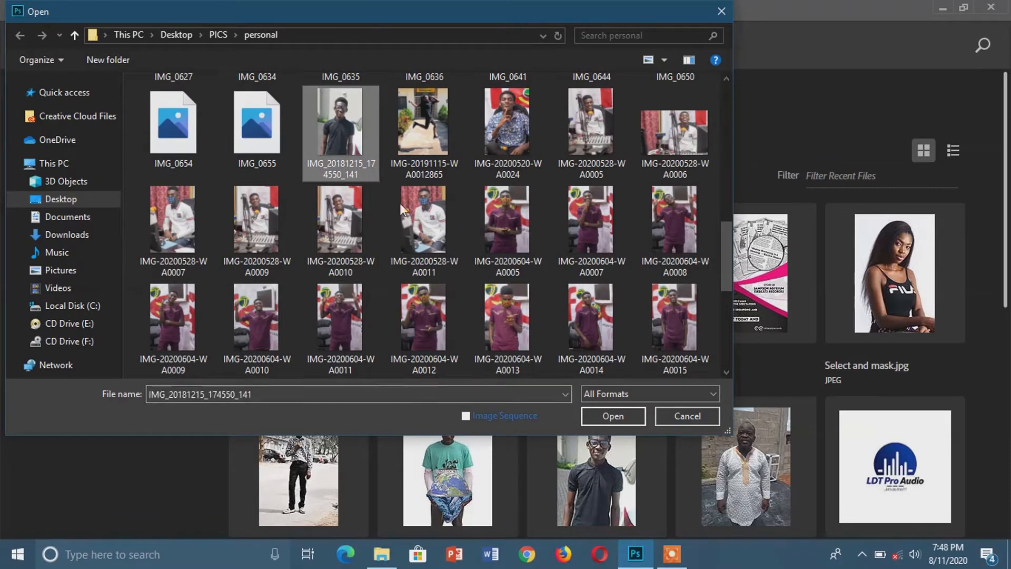
pyautogui.click(618, 416)
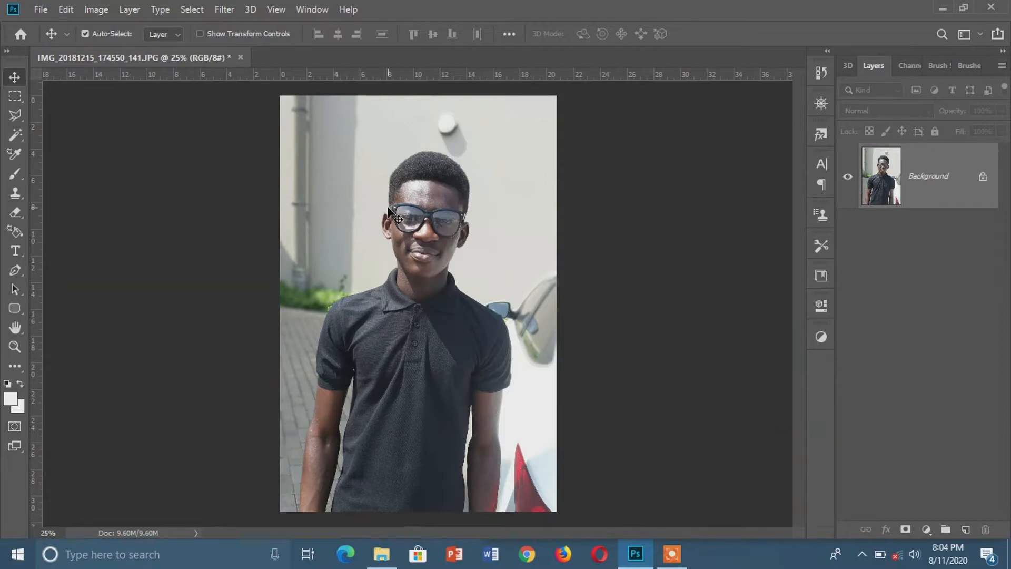
# Place the blue thumbs-up logo image from the LOGOS folder into the portrait document at its default placement size.
pyautogui.click(381, 554)
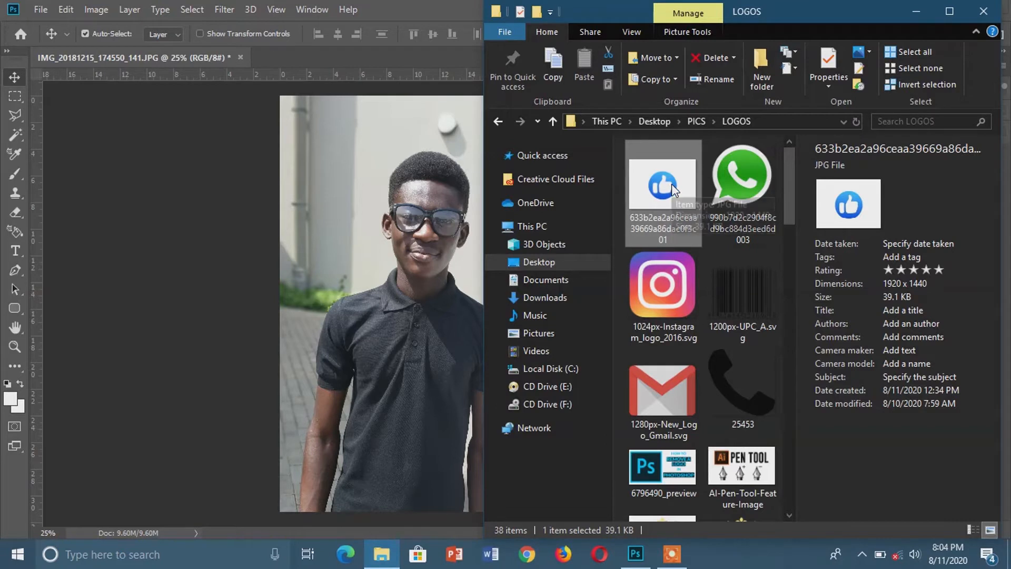
pyautogui.click(347, 234)
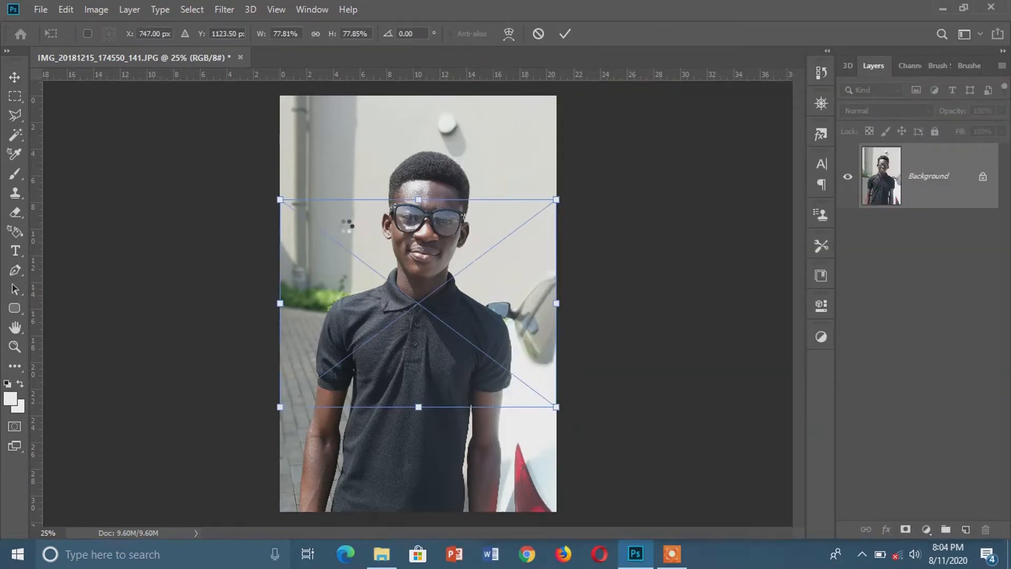
pyautogui.click(564, 34)
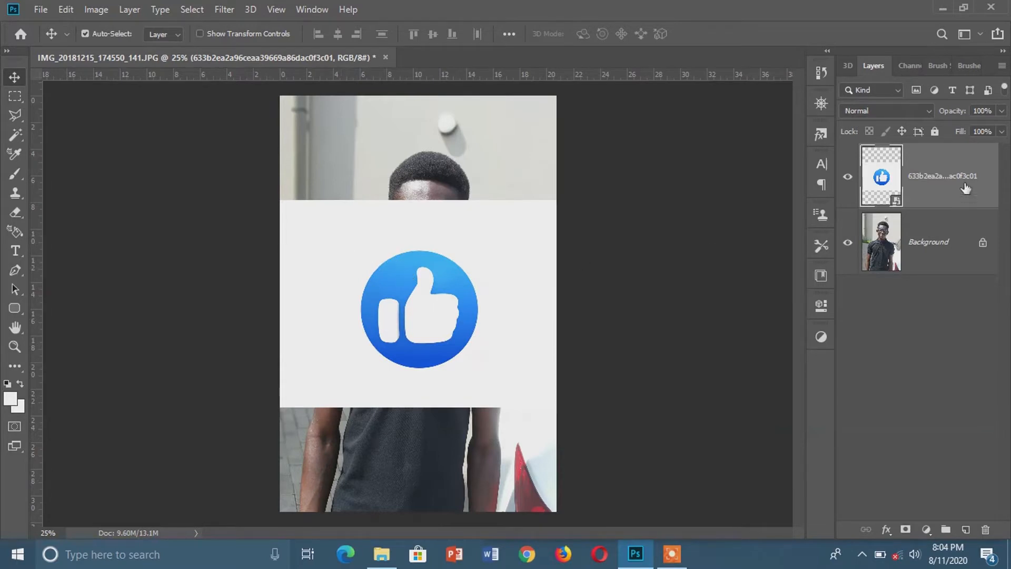
# Rasterize the thumbs-up logo layer and delete the white background around the blue circle with the Magic Wand, leaving nothing selected.
pyautogui.rightClick(930, 179)
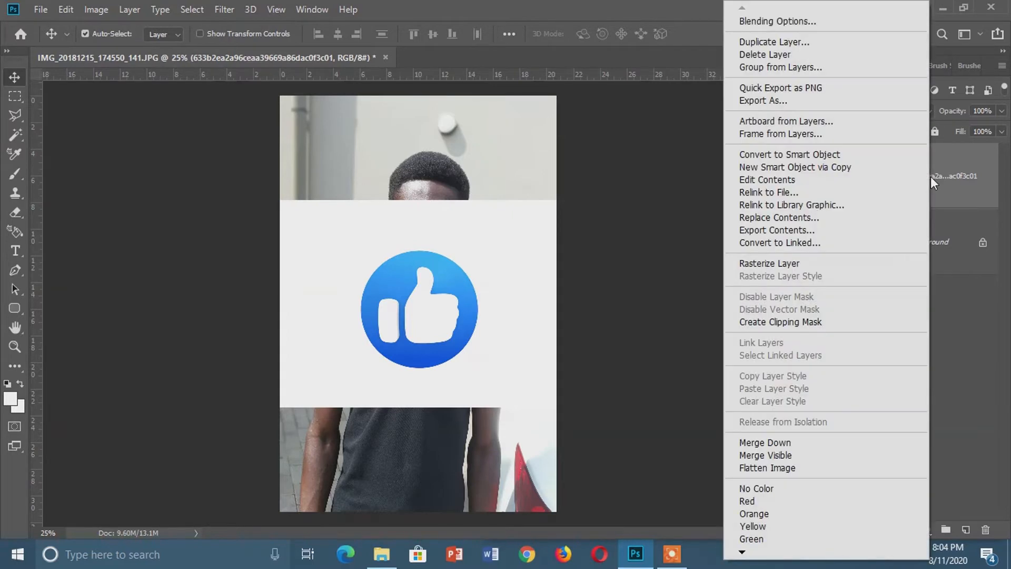
pyautogui.click(760, 261)
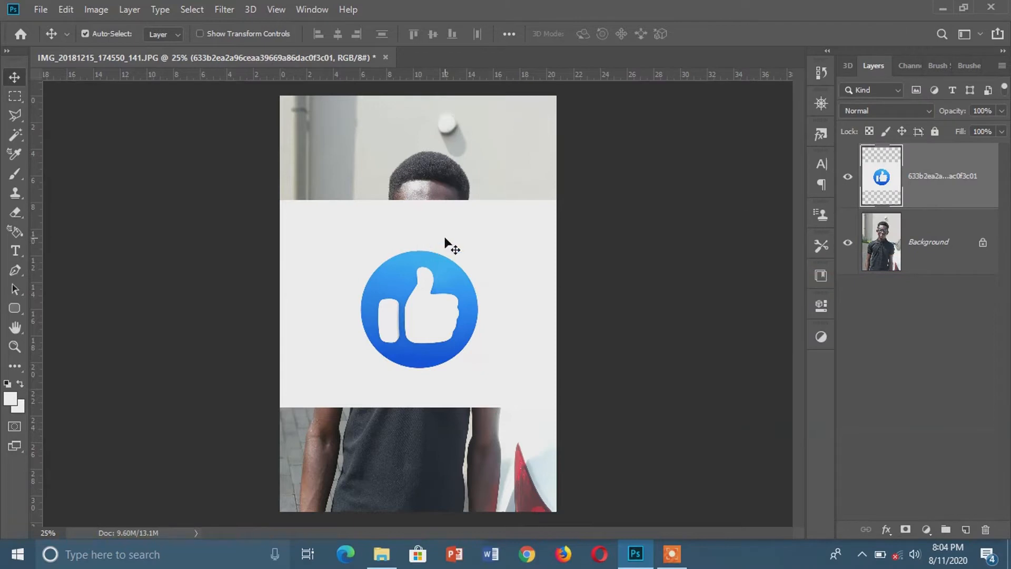
pyautogui.click(16, 135)
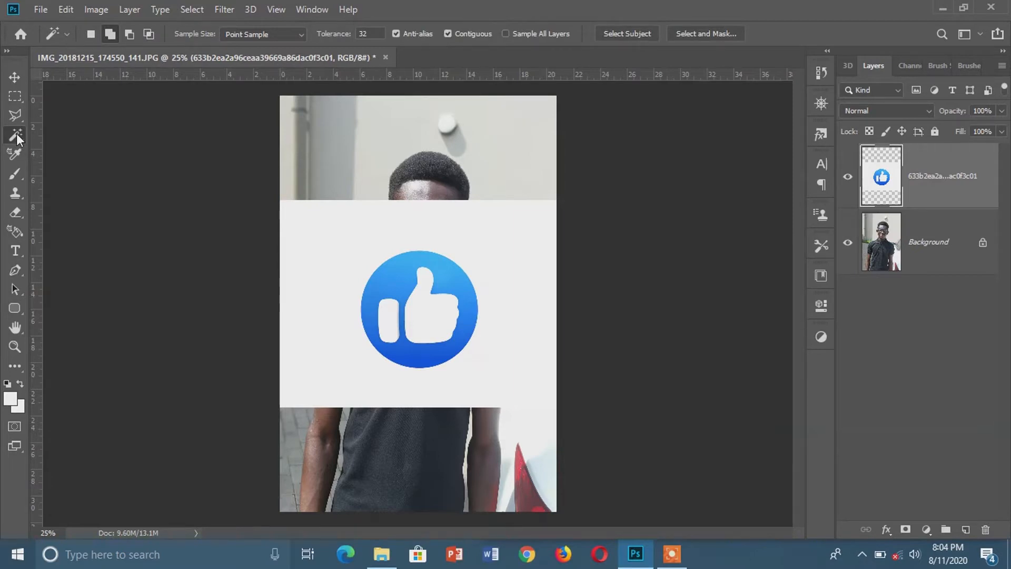
pyautogui.rightClick(16, 137)
pyautogui.click(61, 149)
pyautogui.click(339, 244)
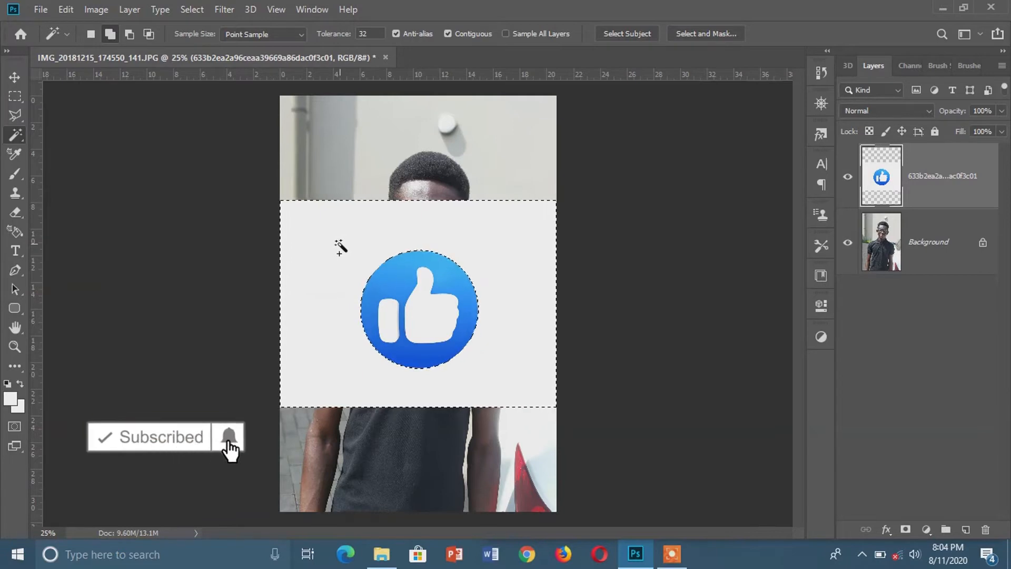
pyautogui.press('Delete')
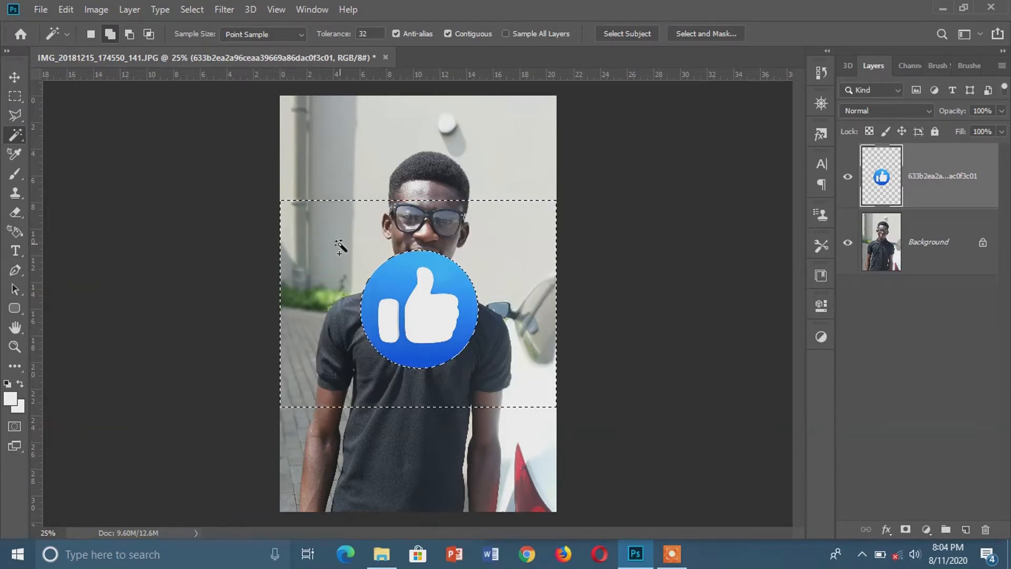
pyautogui.hotkey('ctrl', 'd')
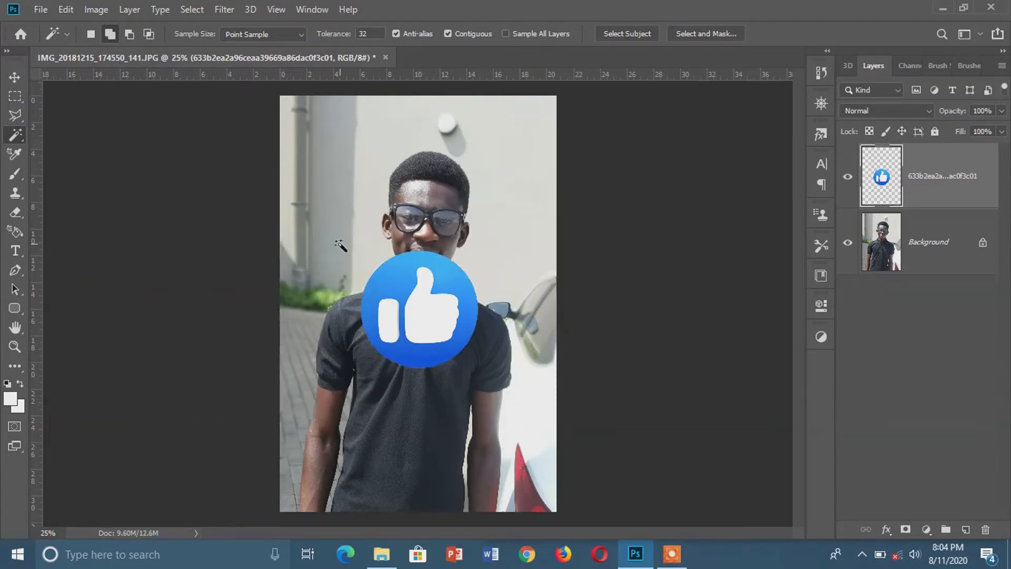
# Scale the thumbs-up logo to about 69% and position it beside the man's face, just above his shoulder.
pyautogui.click(14, 77)
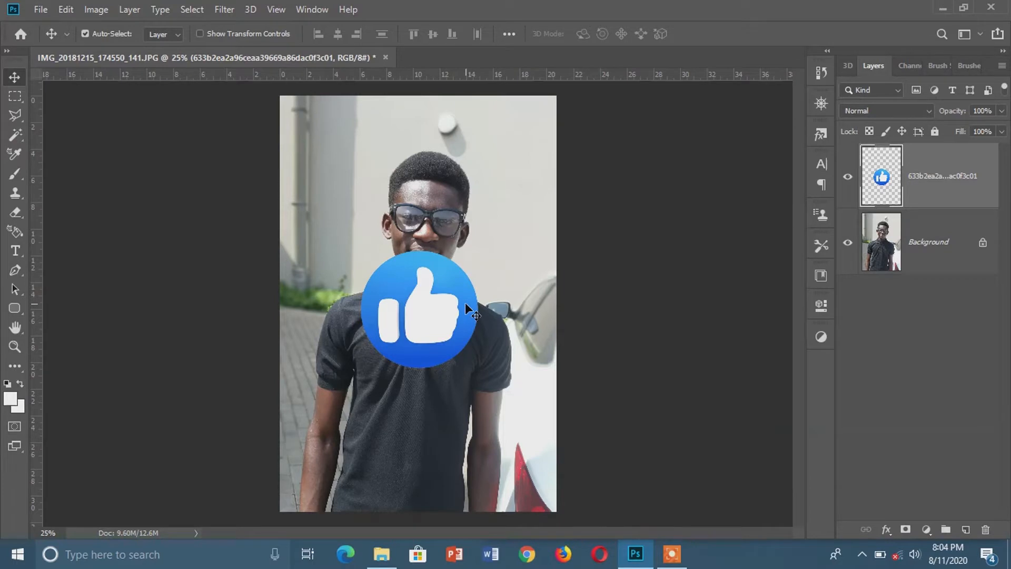
pyautogui.hotkey('ctrl', 't')
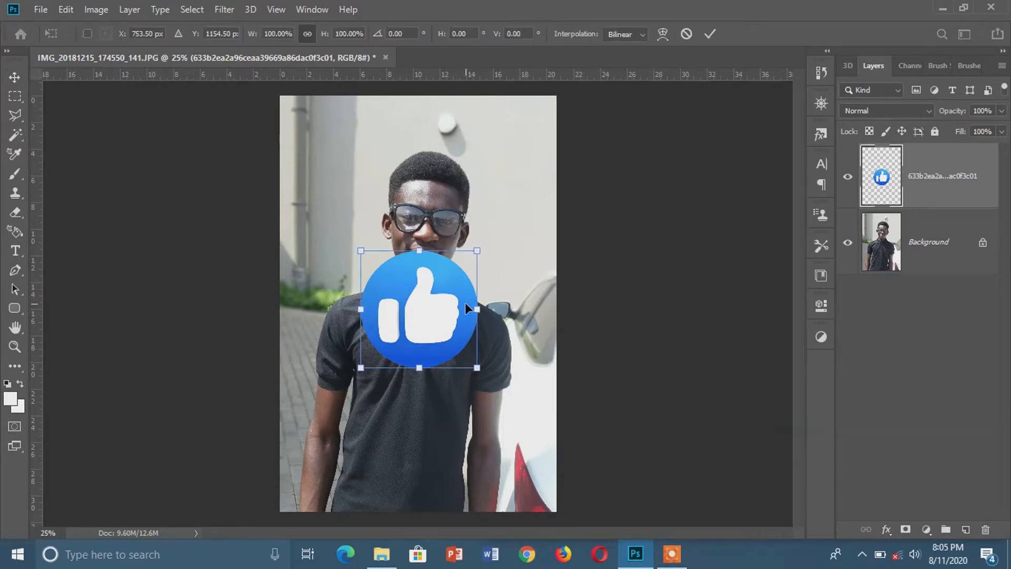
pyautogui.moveTo(479, 251); pyautogui.dragTo(445, 247)
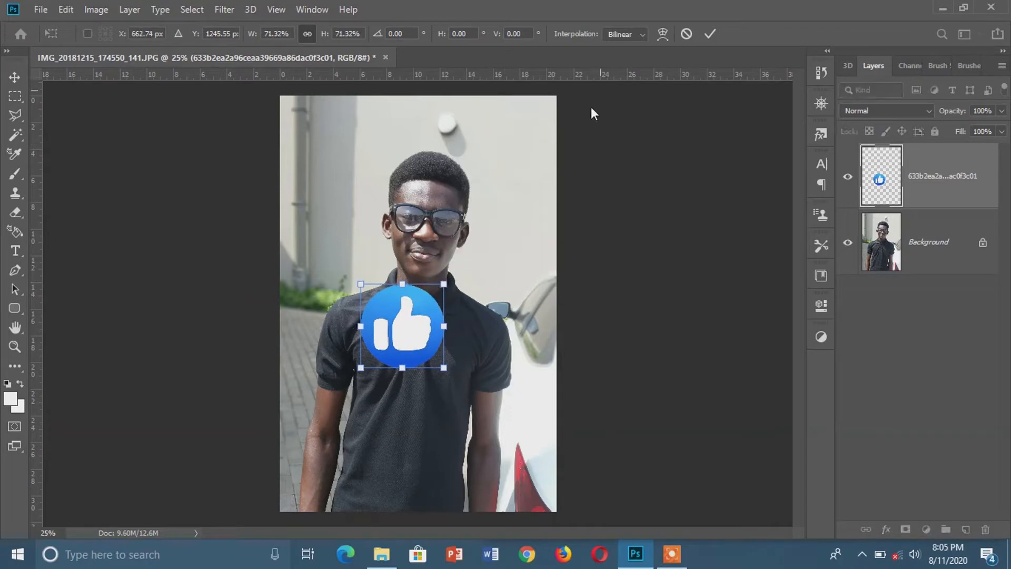
pyautogui.moveTo(413, 320); pyautogui.dragTo(353, 230)
pyautogui.moveTo(384, 190); pyautogui.dragTo(379, 194)
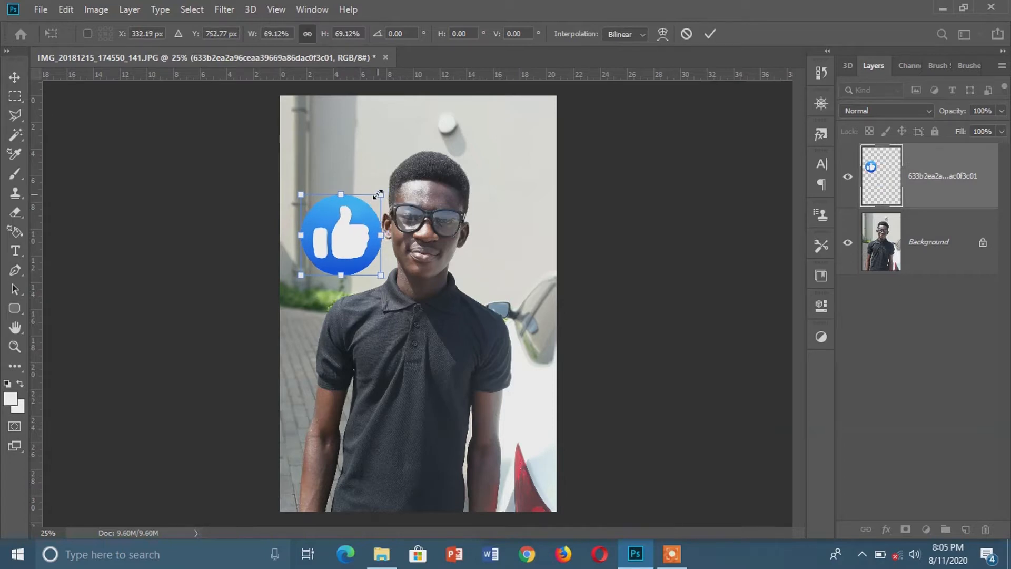
pyautogui.moveTo(371, 230); pyautogui.dragTo(372, 229)
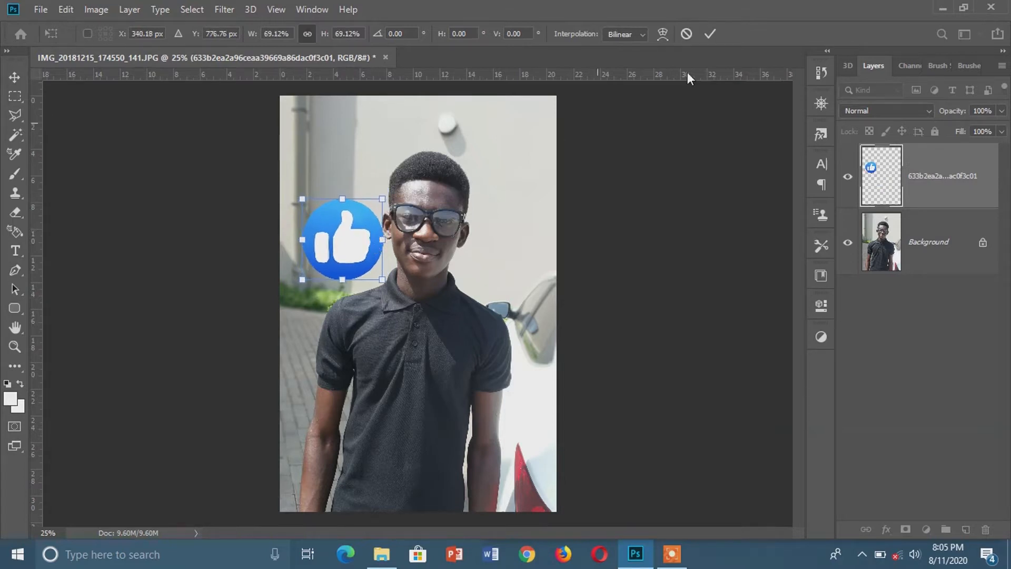
pyautogui.click(706, 30)
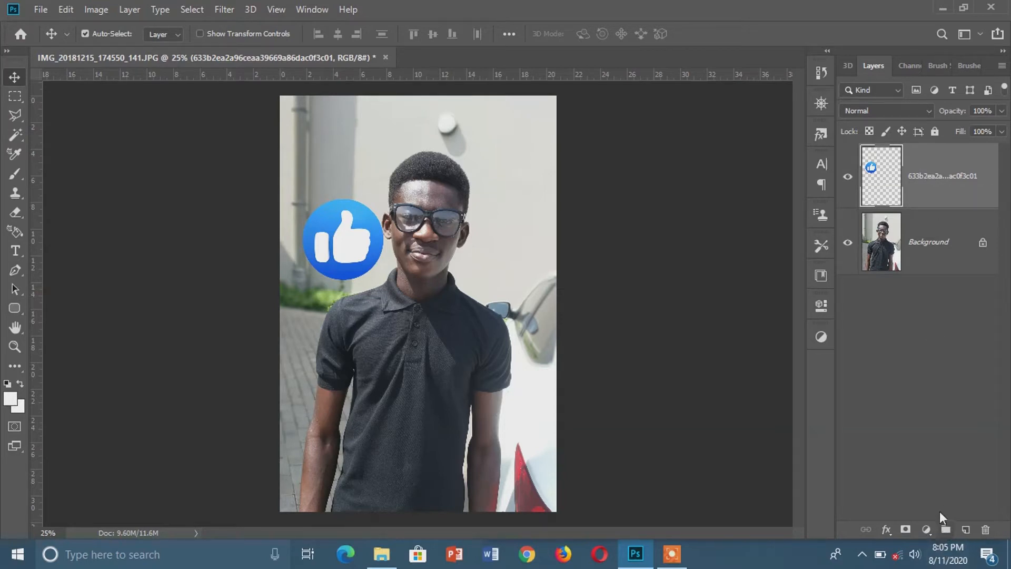
# Put the thumbs-up logo layer into a new layer group.
pyautogui.click(949, 450)
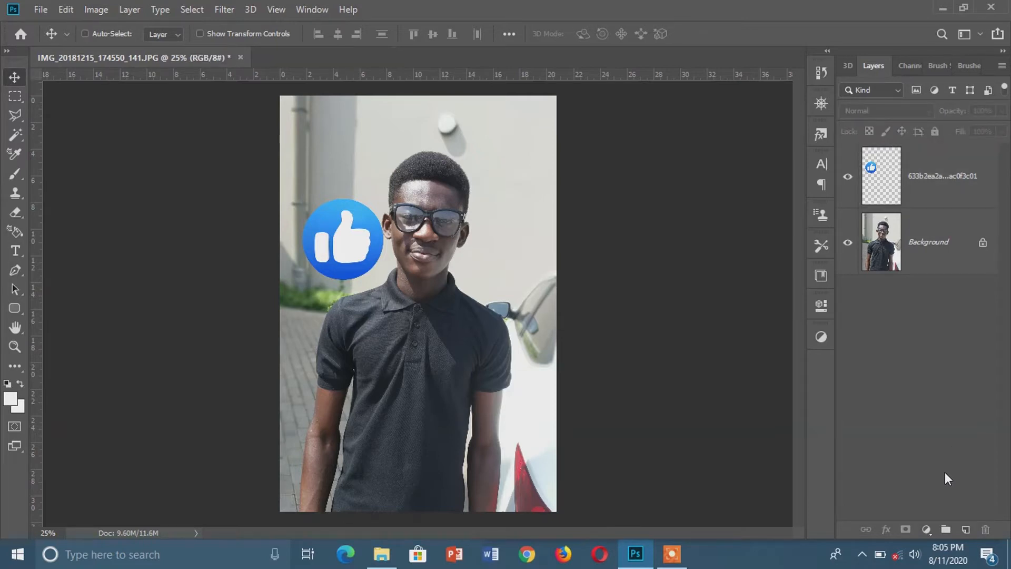
pyautogui.click(937, 190)
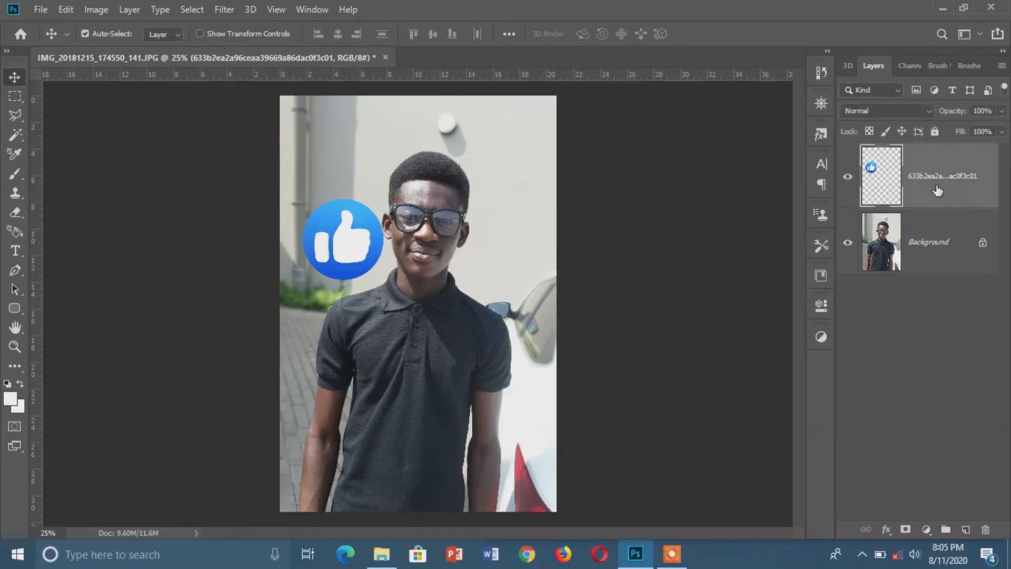
pyautogui.hotkey('ctrl', 'g')
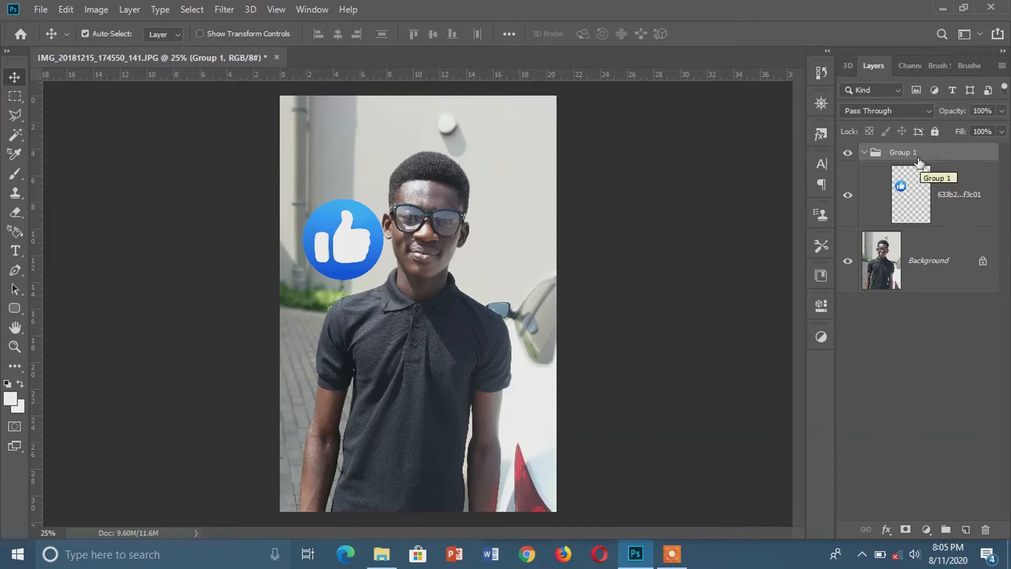
# Duplicate the logo layer inside the group and set the copy's blend mode to Screen.
pyautogui.click(954, 202)
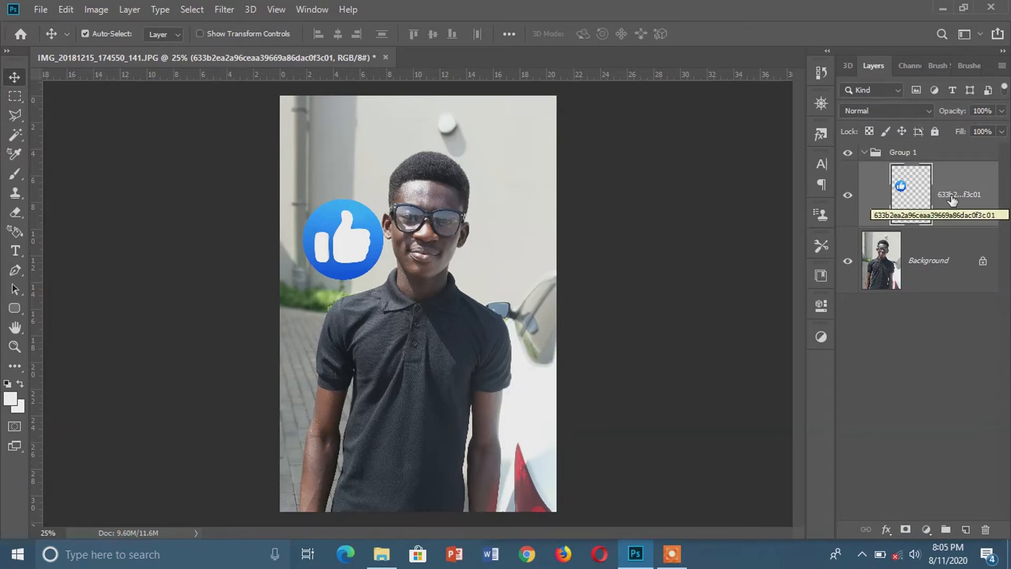
pyautogui.hotkey('ctrl', 'j')
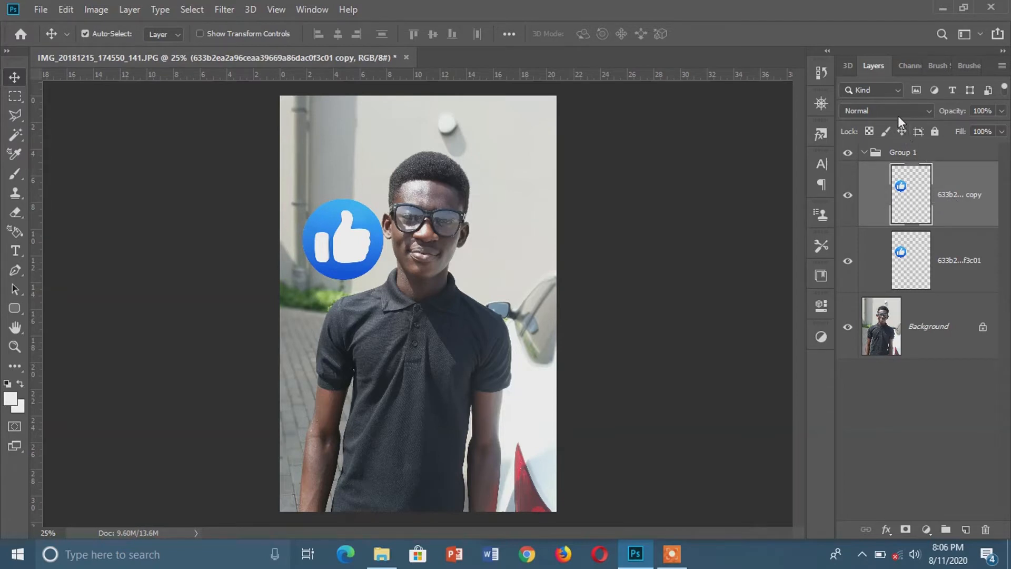
pyautogui.click(868, 111)
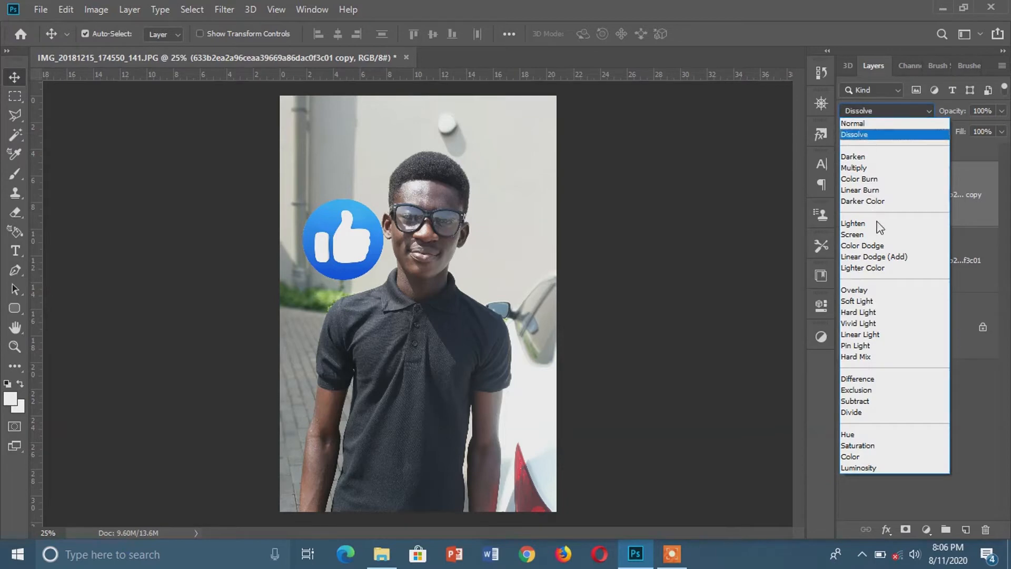
pyautogui.click(868, 234)
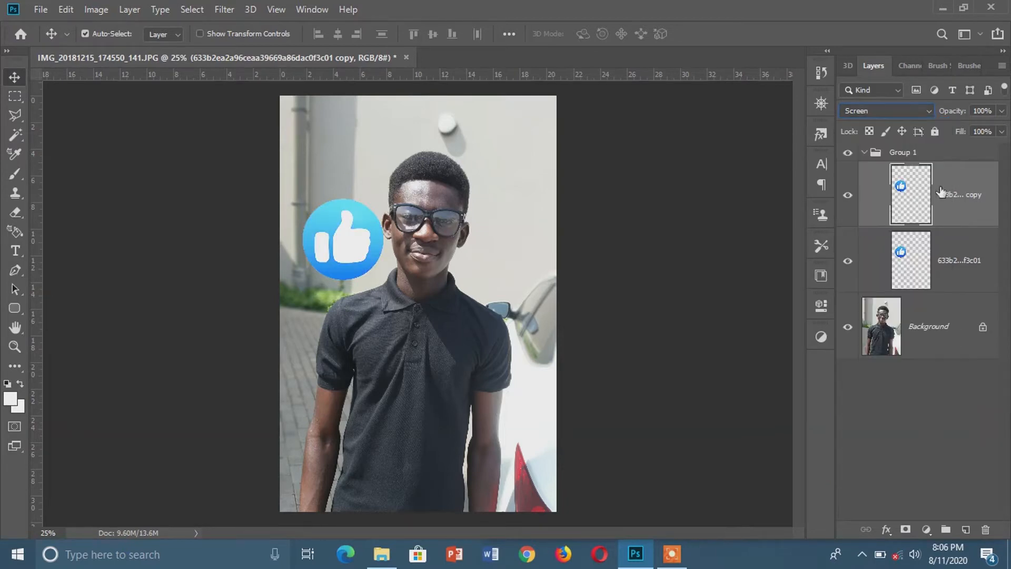
# Apply a Gaussian Blur with a 5-pixel radius to the Screen copy of the logo.
pyautogui.click(222, 10)
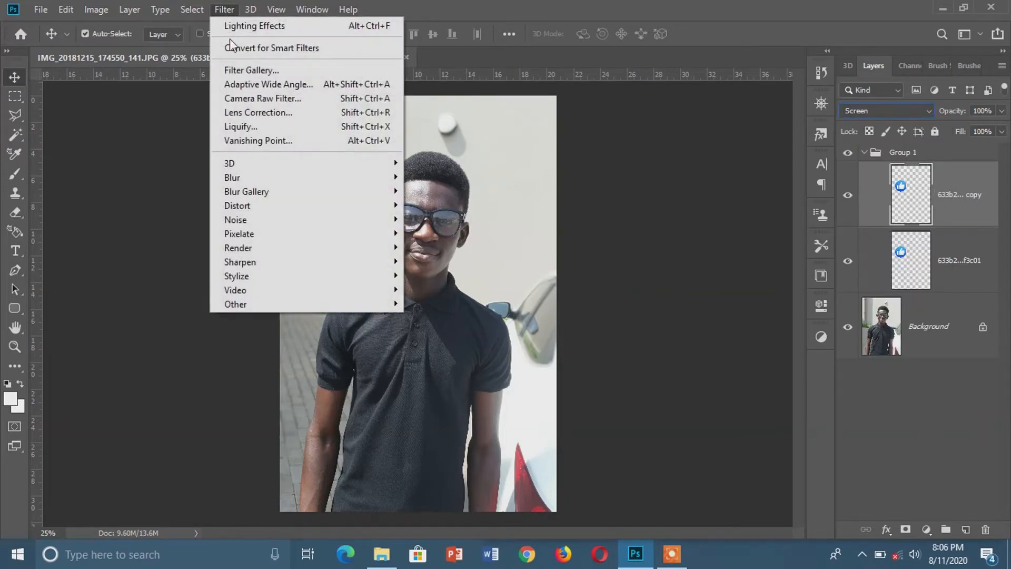
pyautogui.moveTo(262, 179)
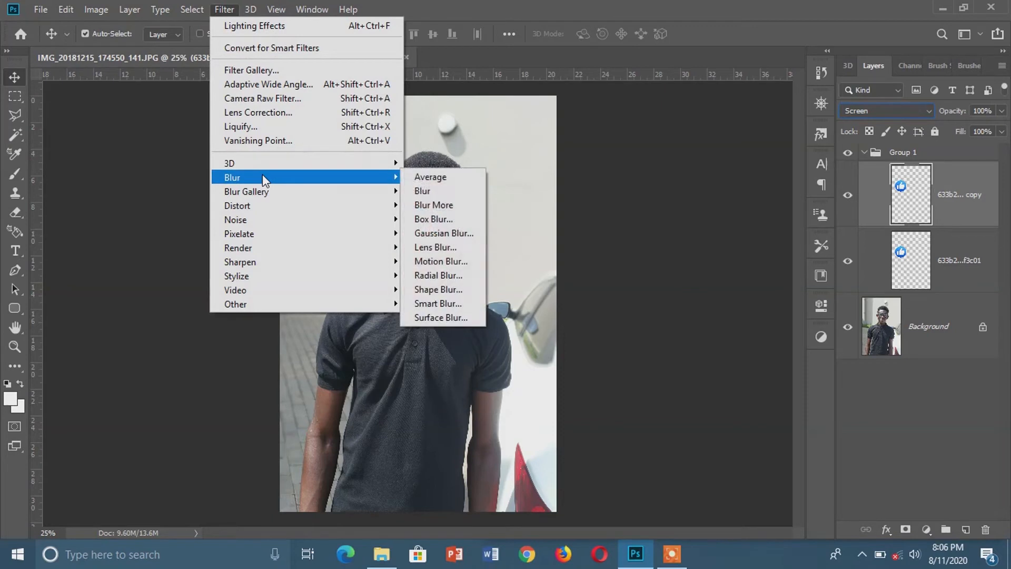
pyautogui.click(437, 233)
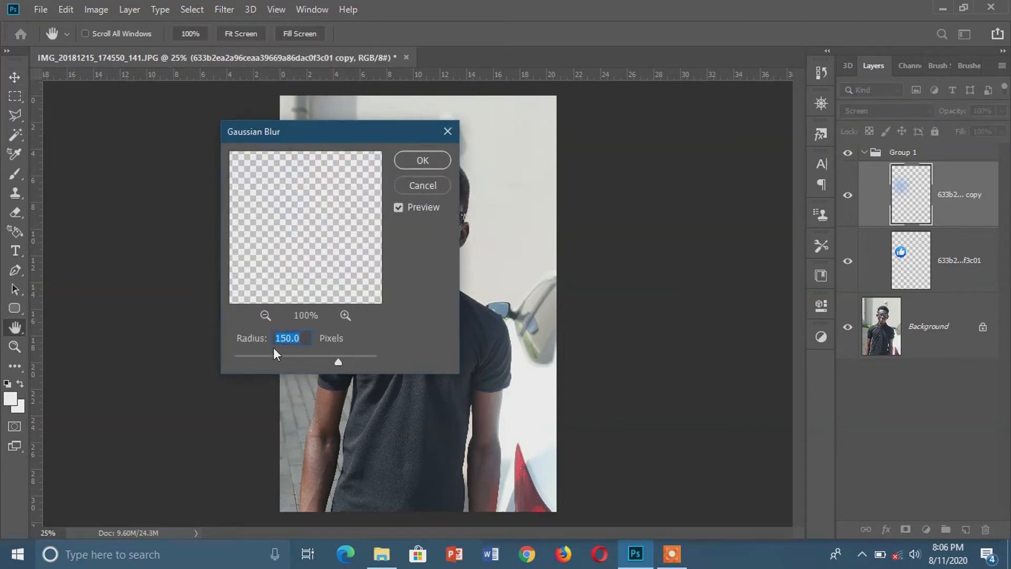
pyautogui.write('5')
pyautogui.click(421, 163)
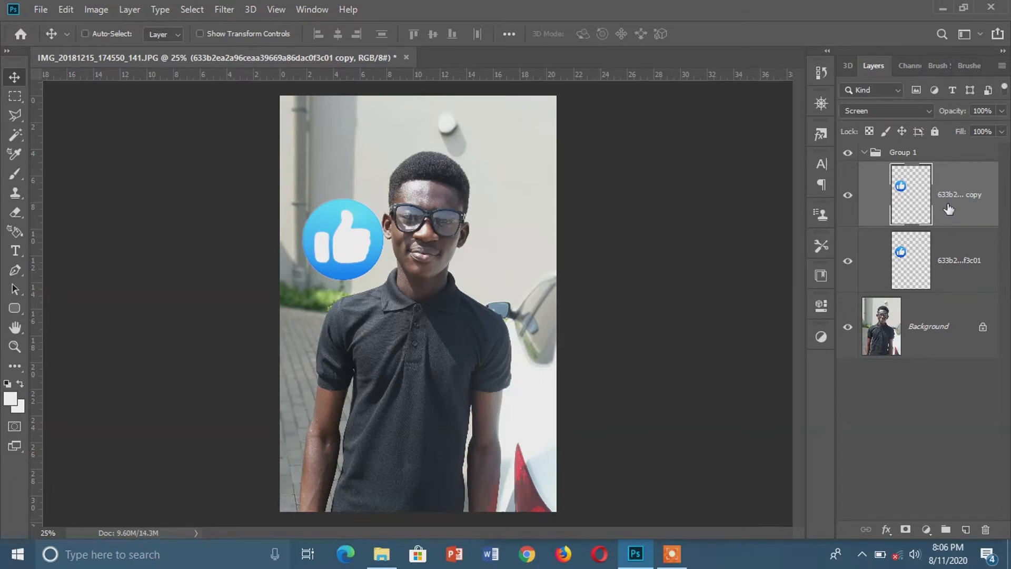
# Duplicate the blurred Screen copy of the logo and apply a Gaussian Blur with a 150-pixel radius to the new copy.
pyautogui.hotkey('ctrl', 'j')
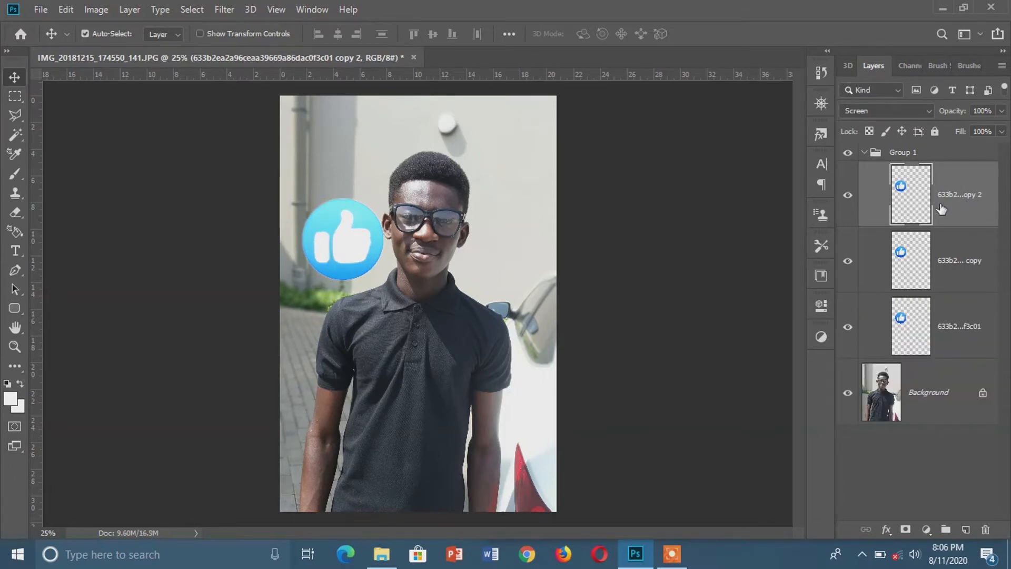
pyautogui.click(232, 9)
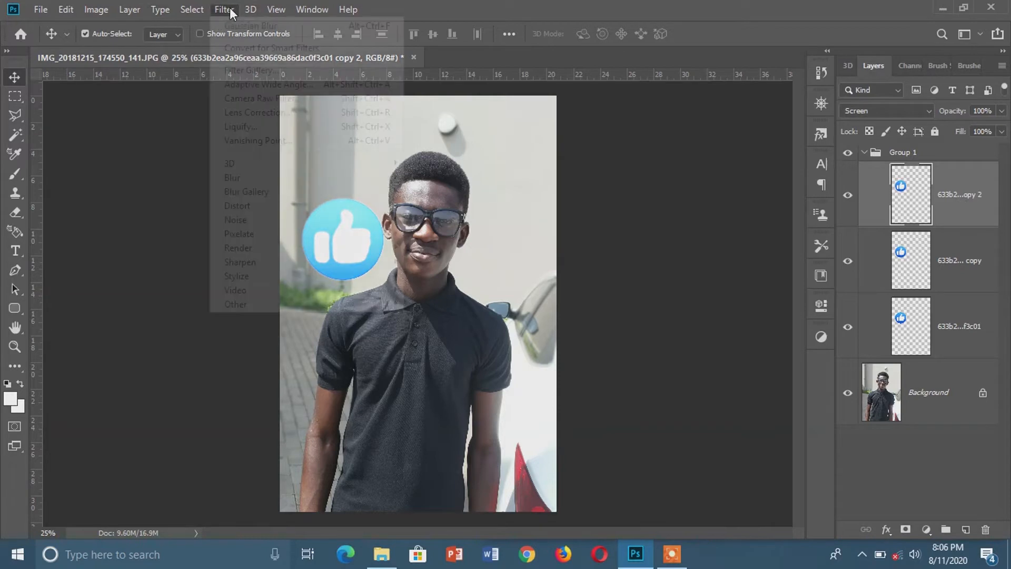
pyautogui.moveTo(287, 181)
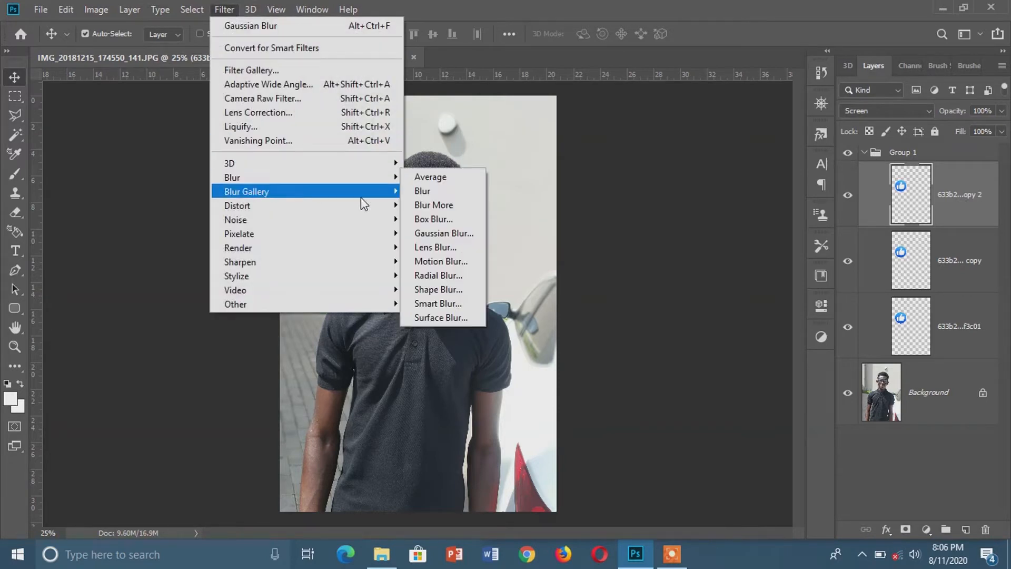
pyautogui.click(442, 233)
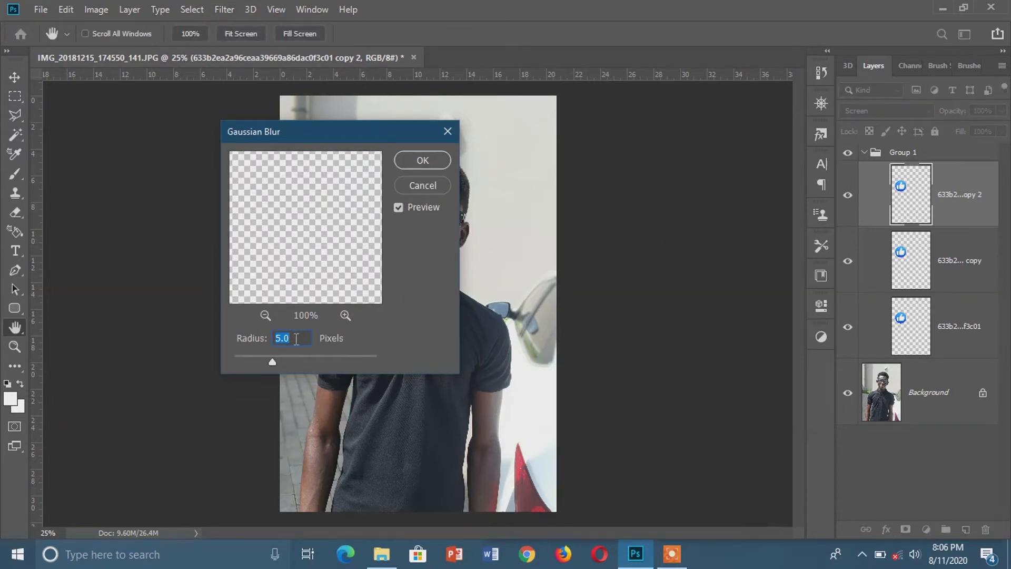
pyautogui.write('150')
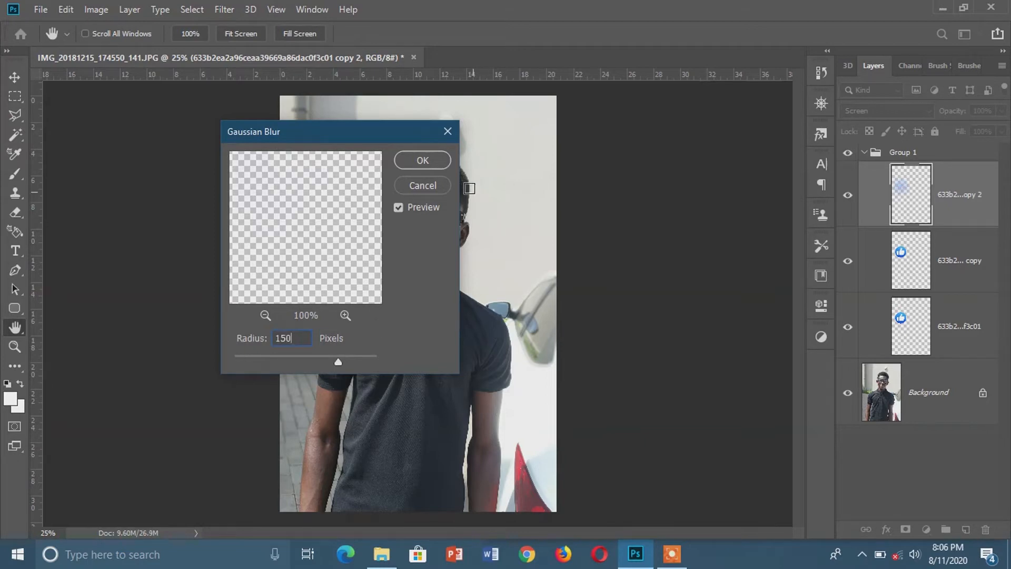
pyautogui.click(423, 160)
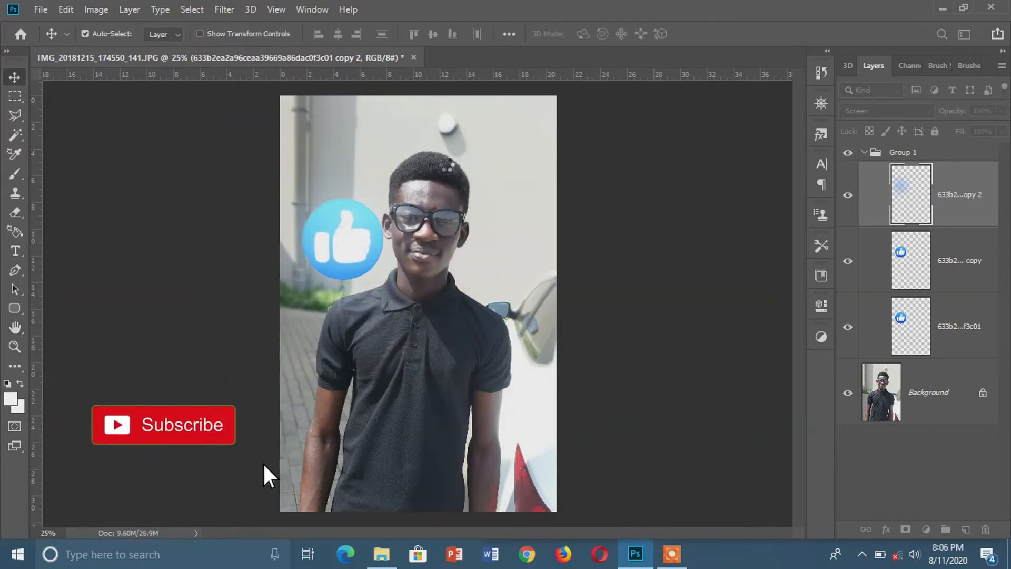
# Collapse the logo group, then duplicate the Background layer and convert the copy to a smart object.
pyautogui.click(864, 153)
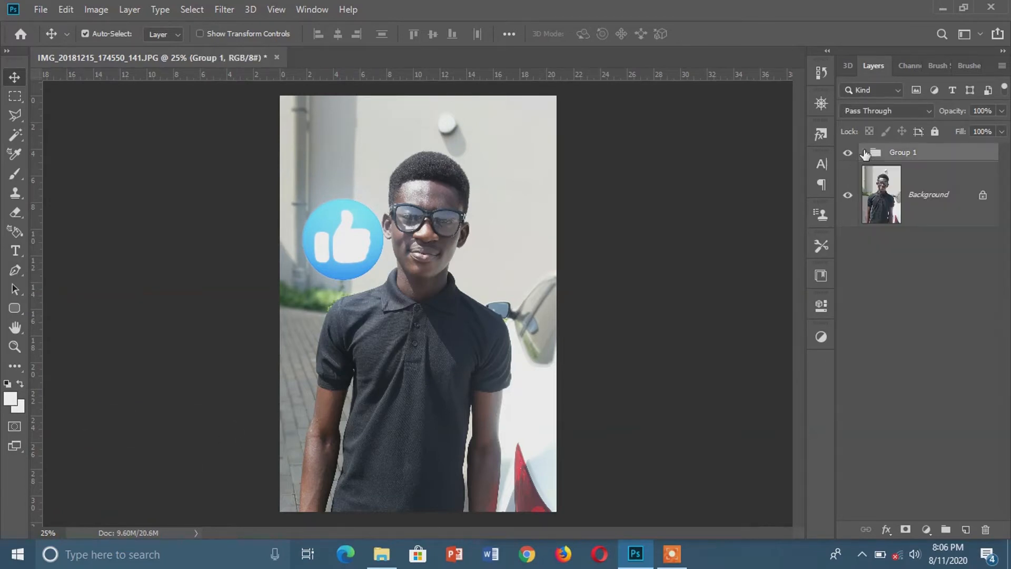
pyautogui.click(922, 197)
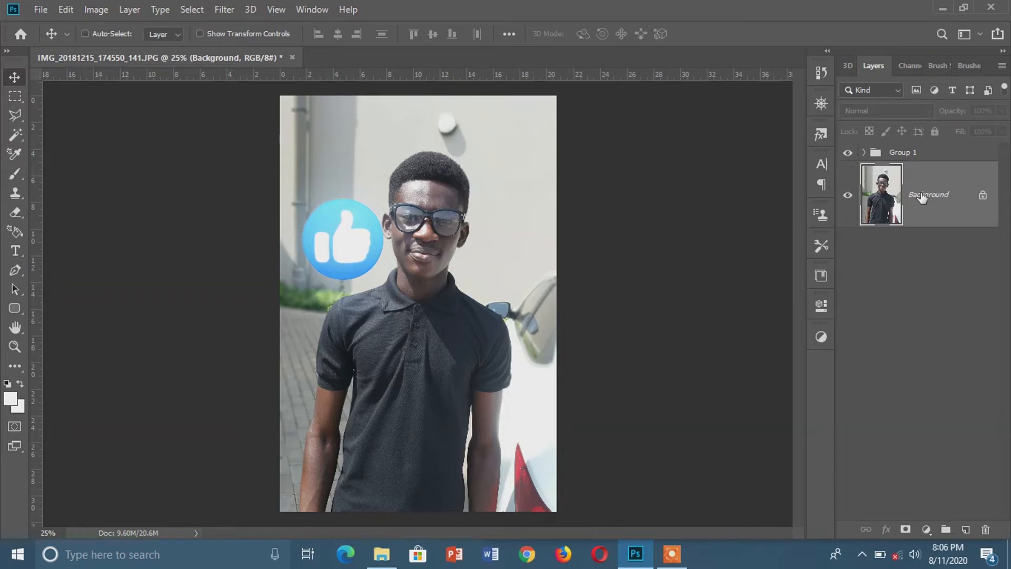
pyautogui.hotkey('ctrl', 'j')
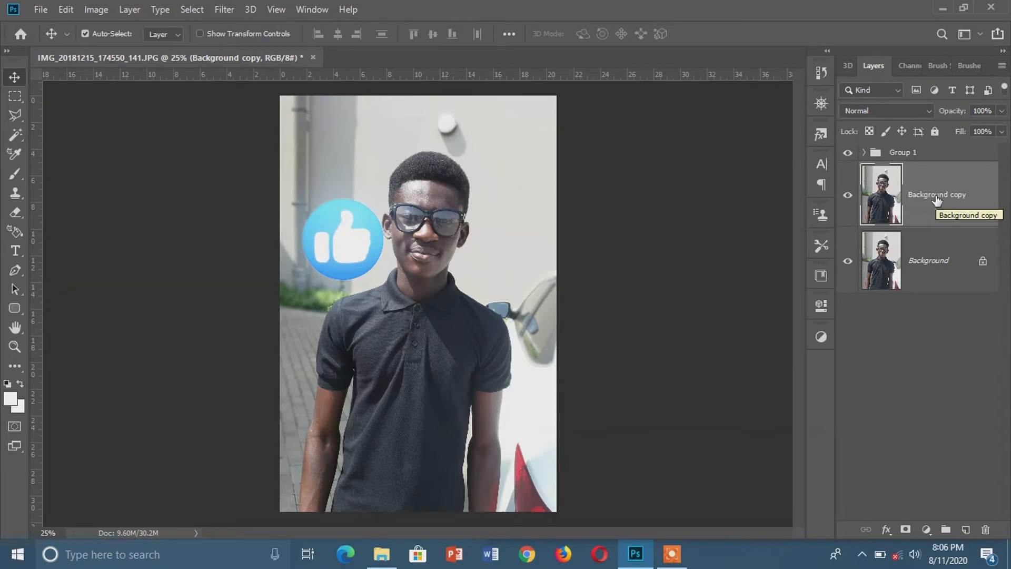
pyautogui.rightClick(937, 196)
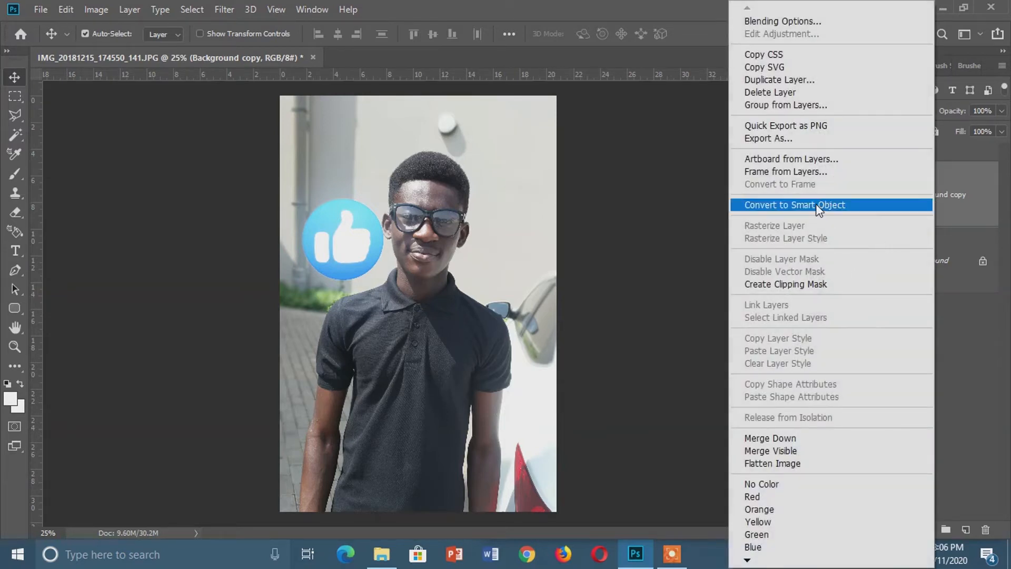
pyautogui.click(817, 205)
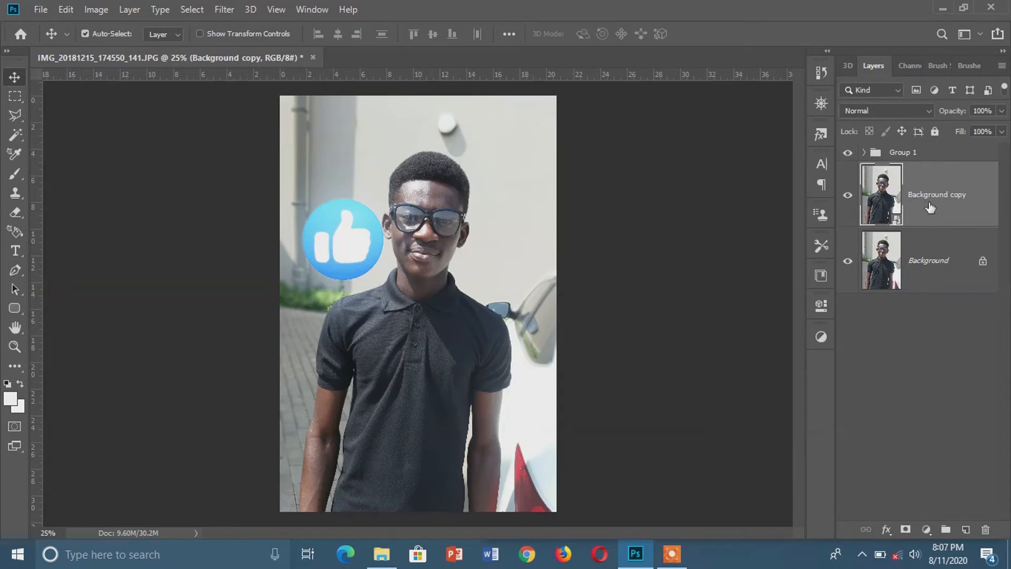
# Apply Lighting Effects to the Background copy with a slightly enlarged point light centred near the man's collar and an intensity of about 49.
pyautogui.click(222, 11)
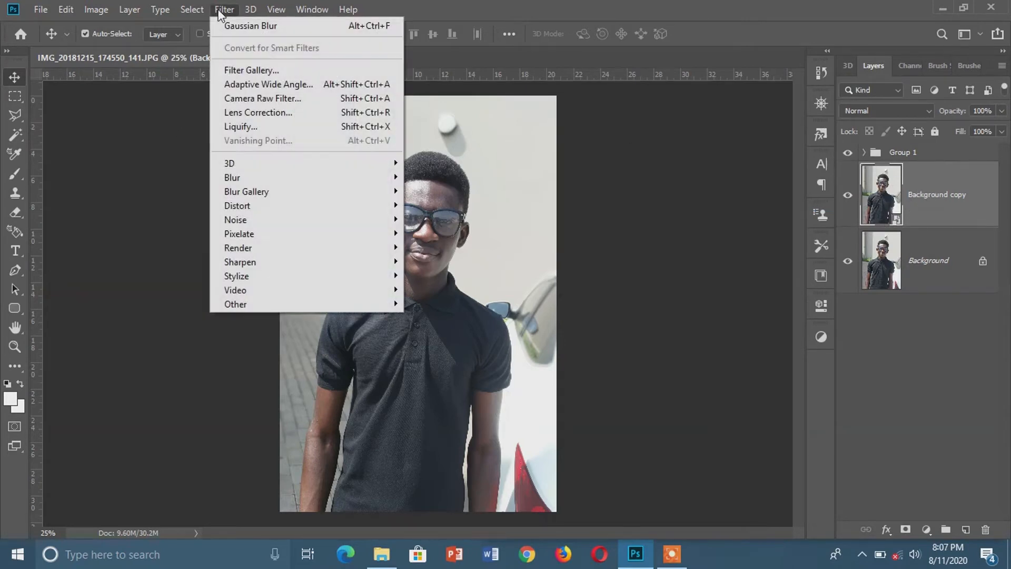
pyautogui.moveTo(253, 252)
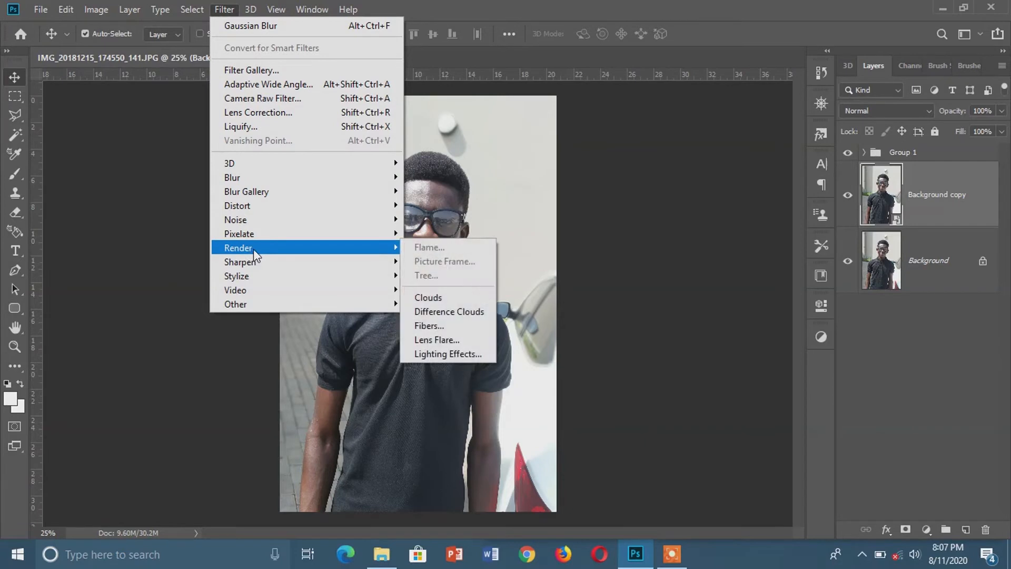
pyautogui.click(451, 355)
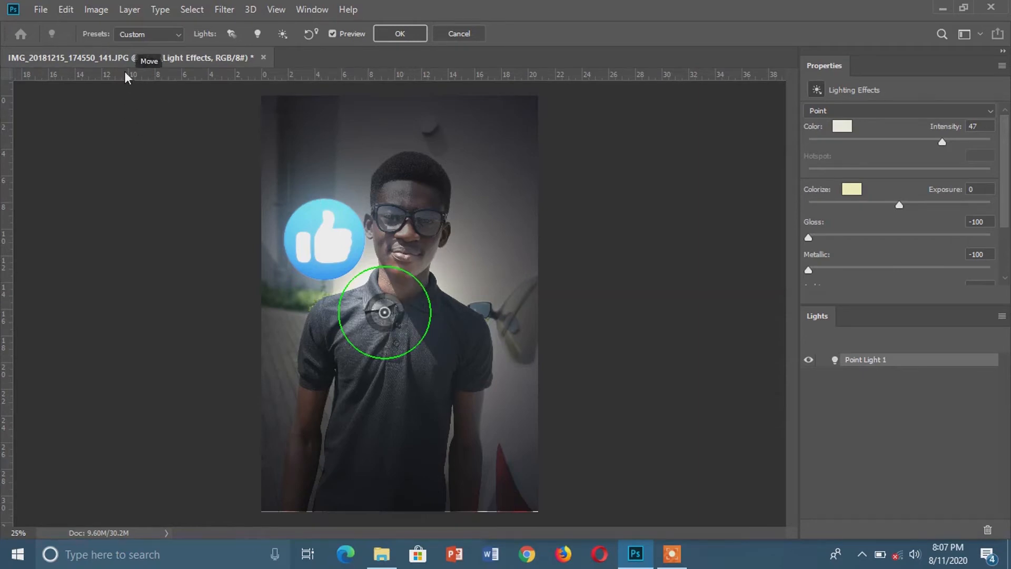
pyautogui.click(154, 41)
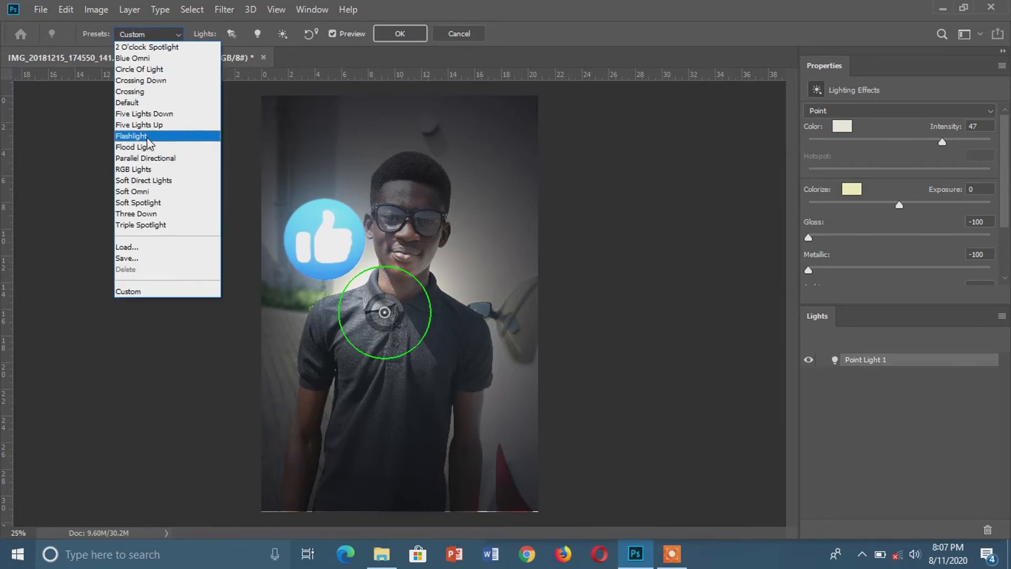
pyautogui.click(67, 143)
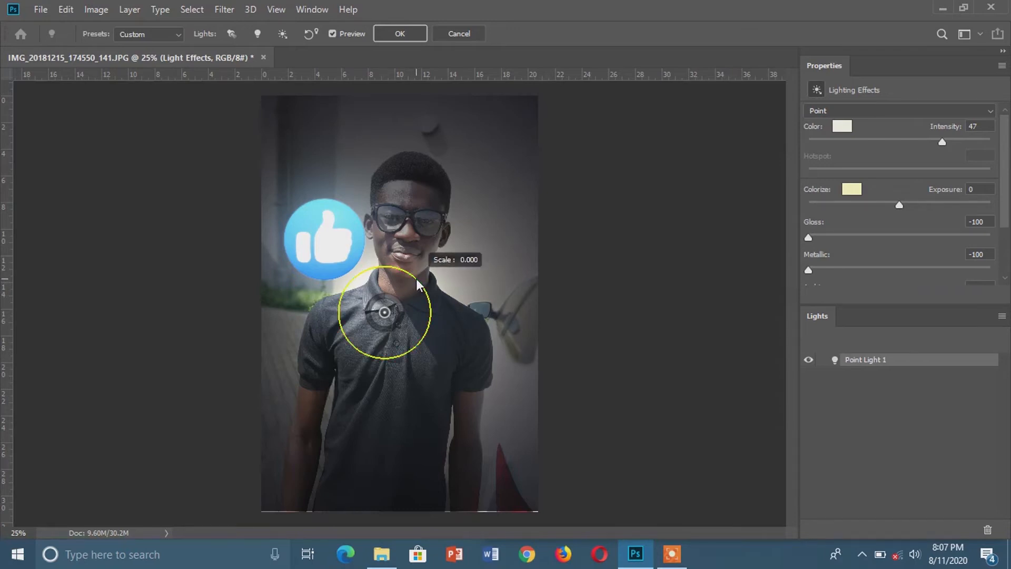
pyautogui.moveTo(418, 277)
pyautogui.mouseDown()
pyautogui.moveTo(430, 267)
pyautogui.moveTo(423, 285)
pyautogui.mouseUp()
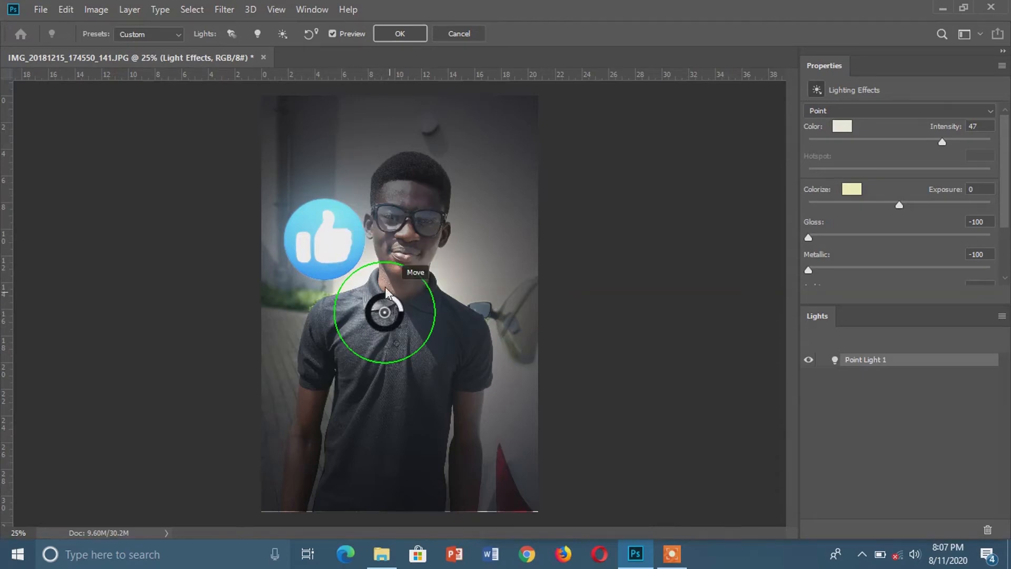
pyautogui.moveTo(383, 285); pyautogui.dragTo(383, 286)
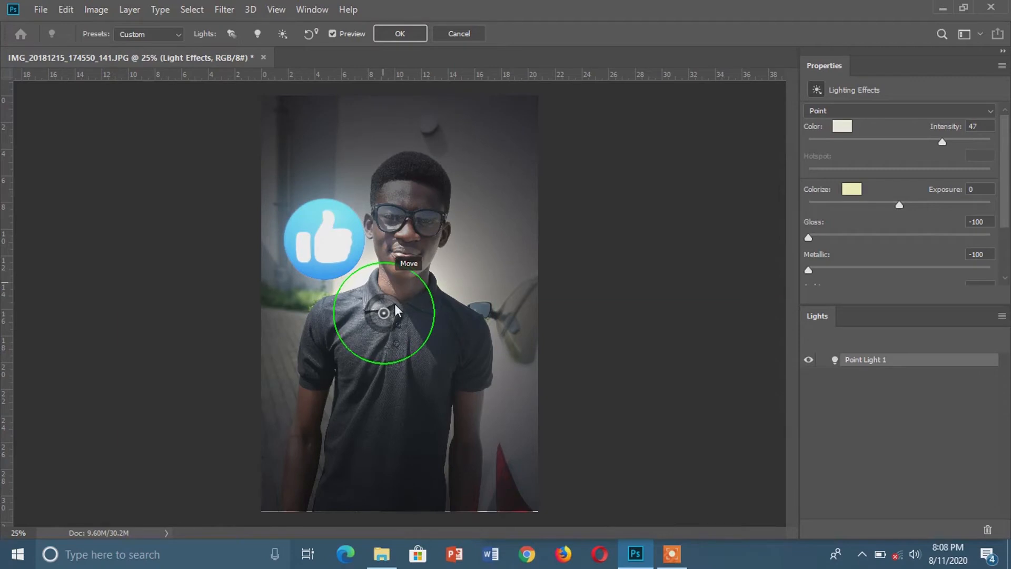
pyautogui.moveTo(397, 310)
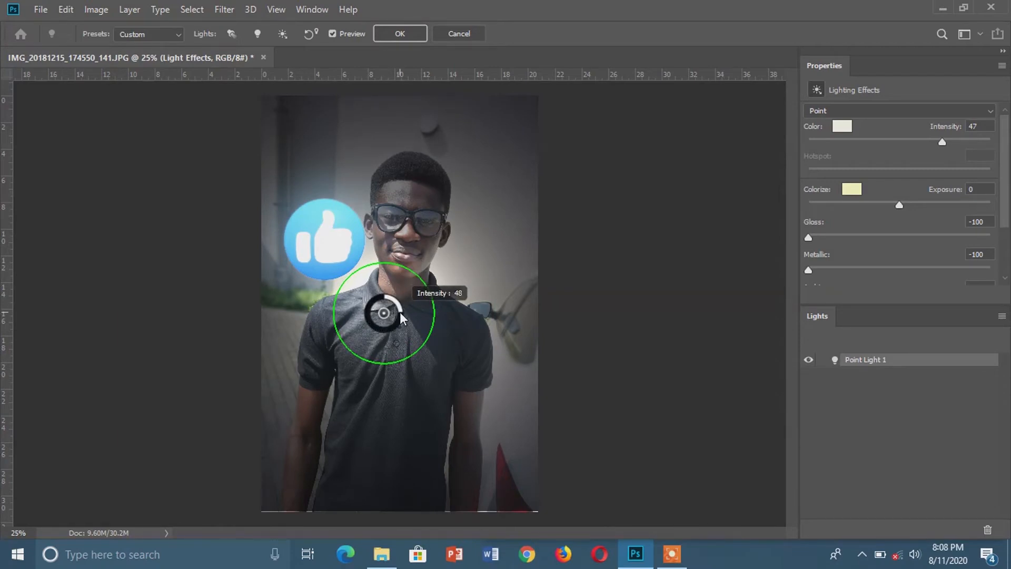
pyautogui.moveTo(400, 310)
pyautogui.mouseDown()
pyautogui.moveTo(373, 329)
pyautogui.moveTo(392, 335)
pyautogui.moveTo(401, 314)
pyautogui.mouseUp()
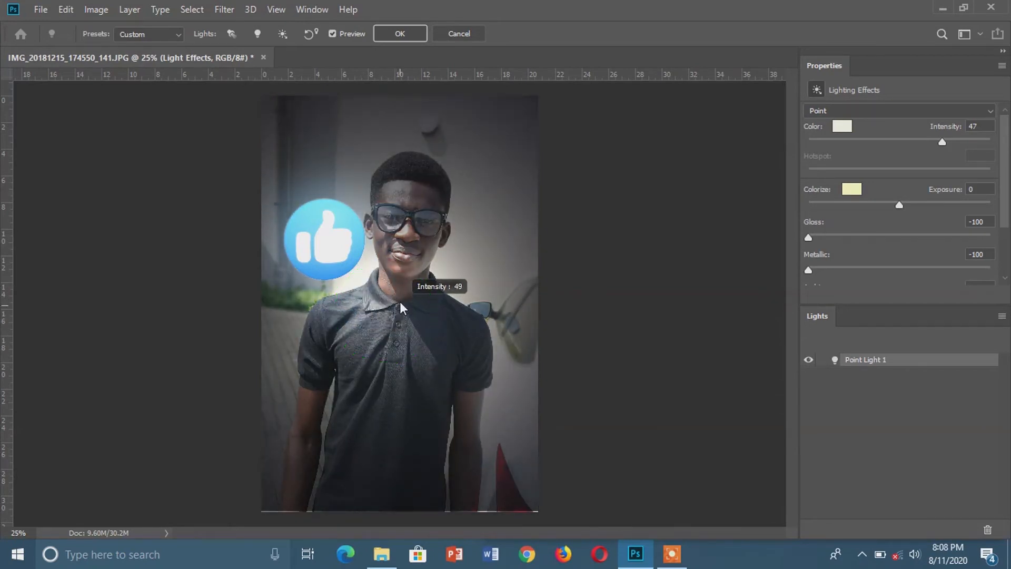
pyautogui.click(400, 33)
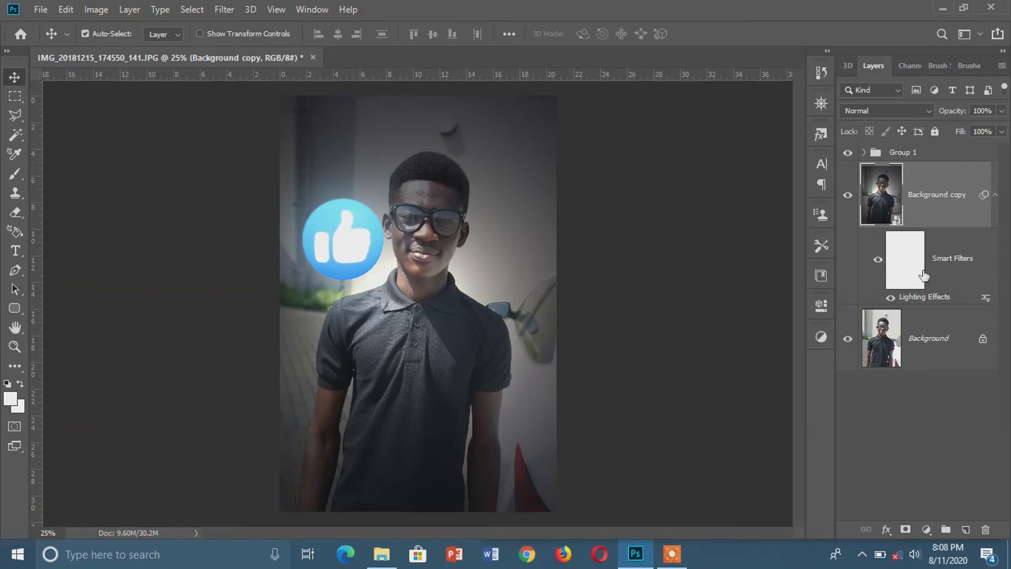
# Add a Brightness/Contrast adjustment layer above the Background copy with brightness -19 and contrast 40.
pyautogui.click(926, 530)
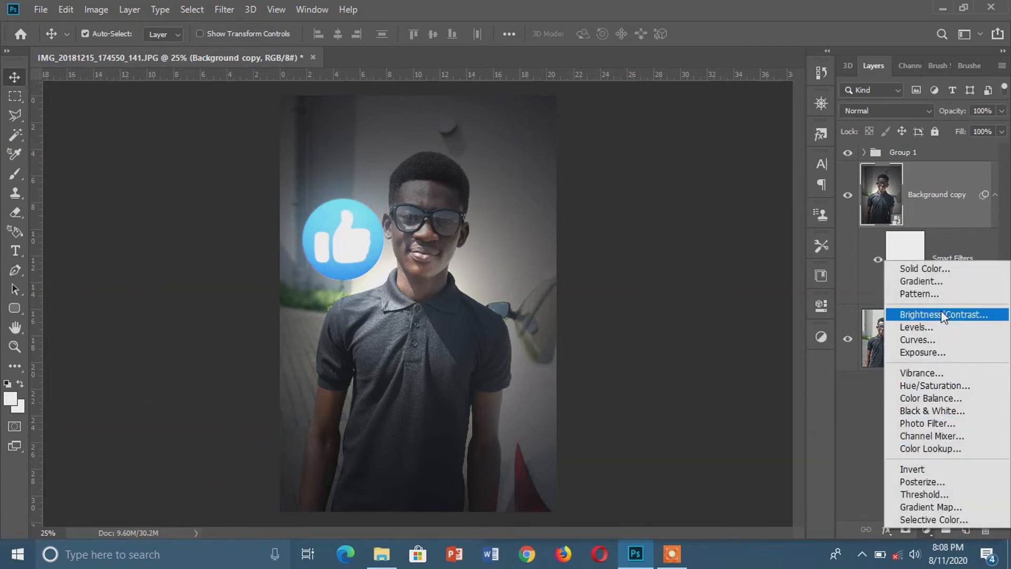
pyautogui.click(941, 315)
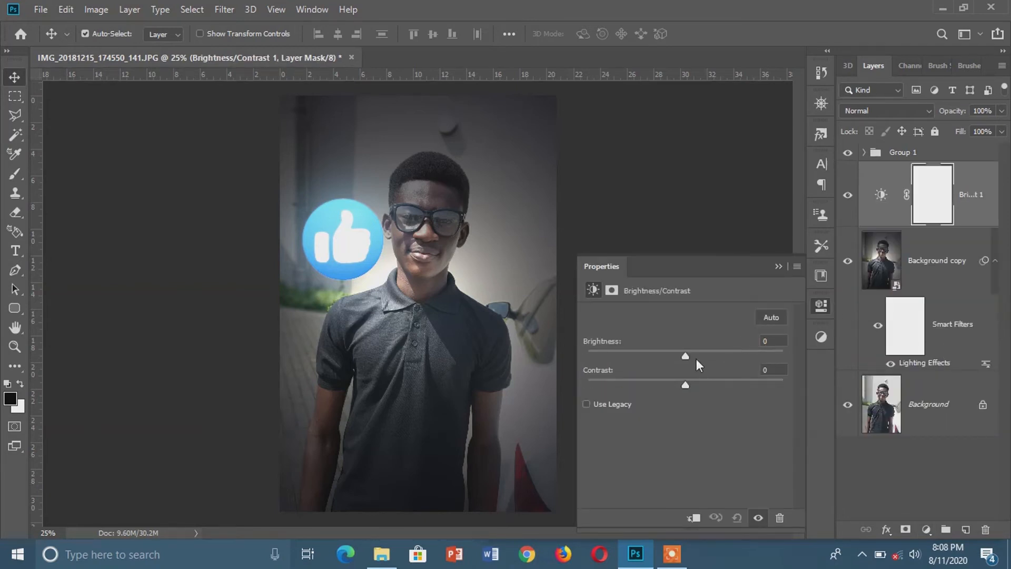
pyautogui.moveTo(685, 355); pyautogui.dragTo(727, 406)
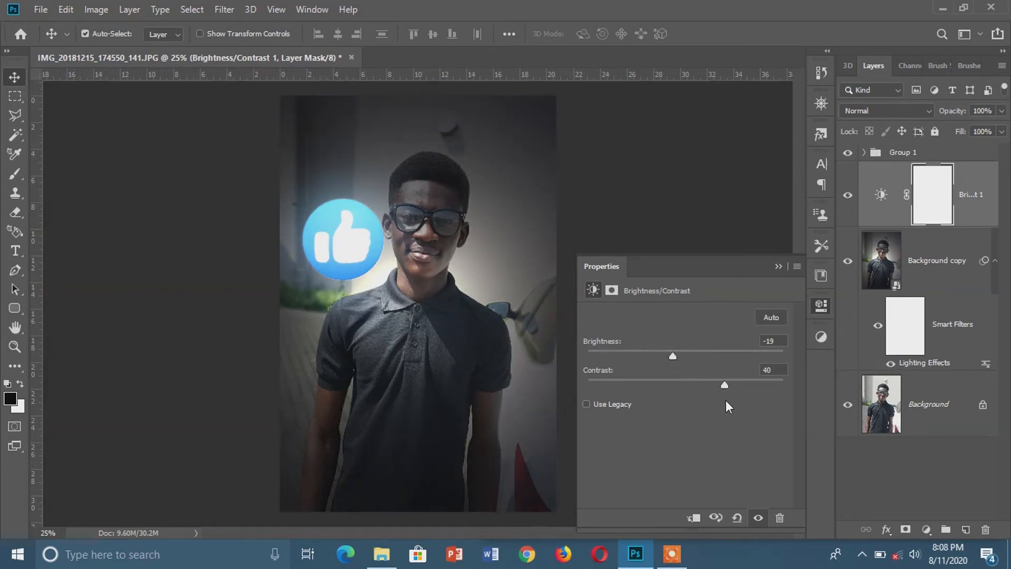
pyautogui.click(773, 267)
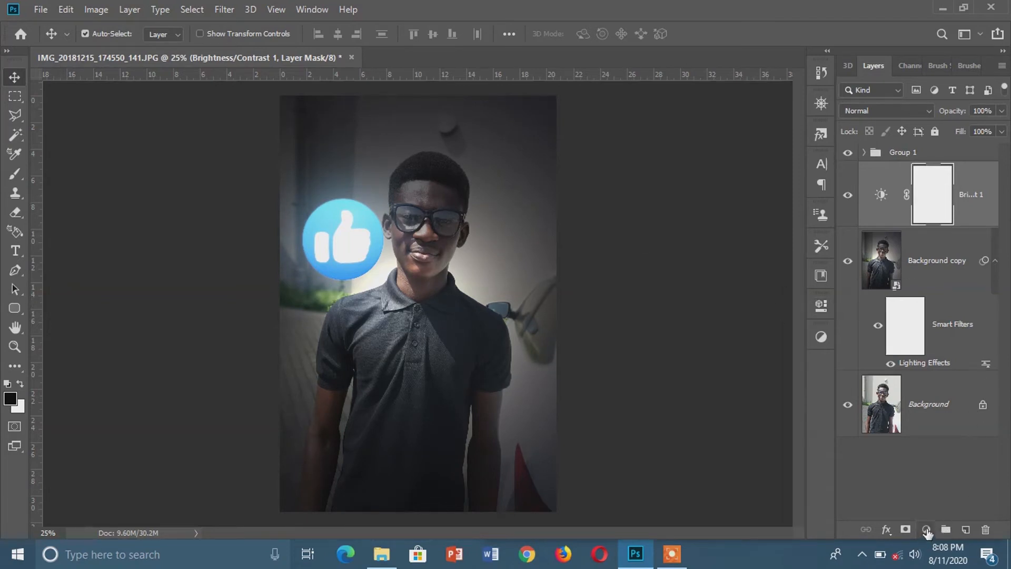
# Add a colorized Hue/Saturation adjustment layer with hue 176 and saturation 64 to tint the photo teal.
pyautogui.click(927, 529)
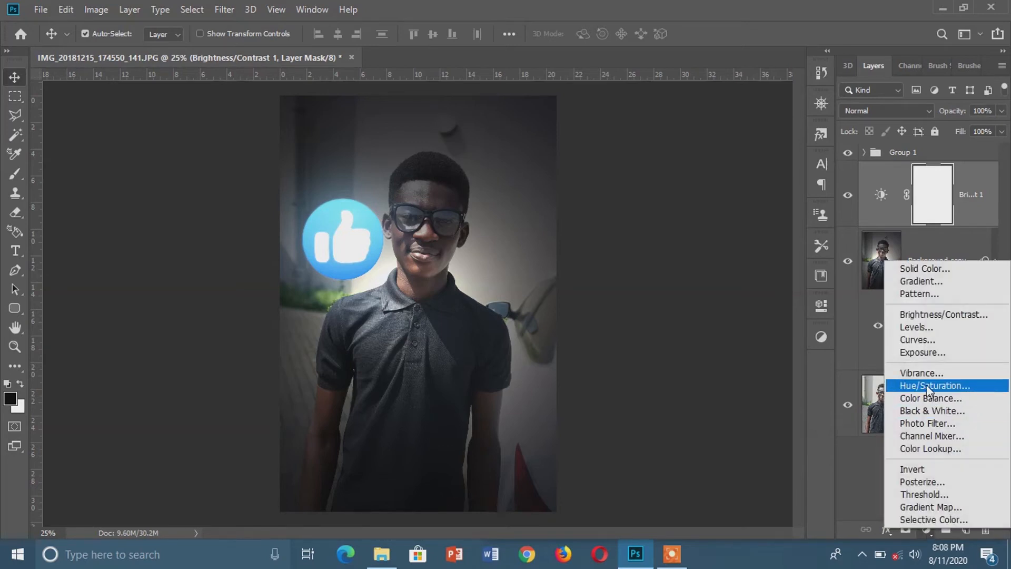
pyautogui.click(927, 385)
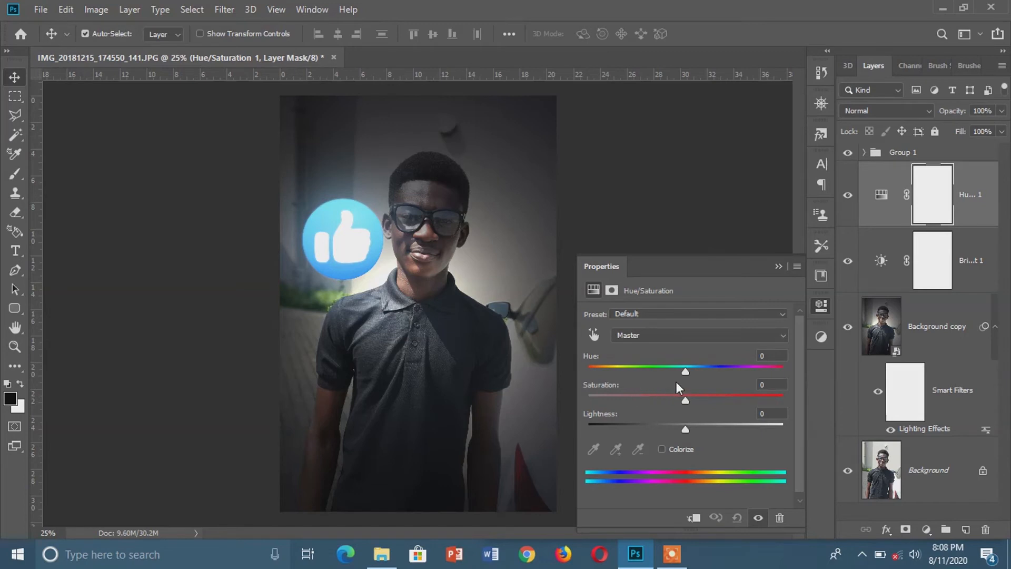
pyautogui.moveTo(684, 369)
pyautogui.mouseDown()
pyautogui.moveTo(628, 370)
pyautogui.moveTo(682, 377)
pyautogui.mouseUp()
pyautogui.click(662, 448)
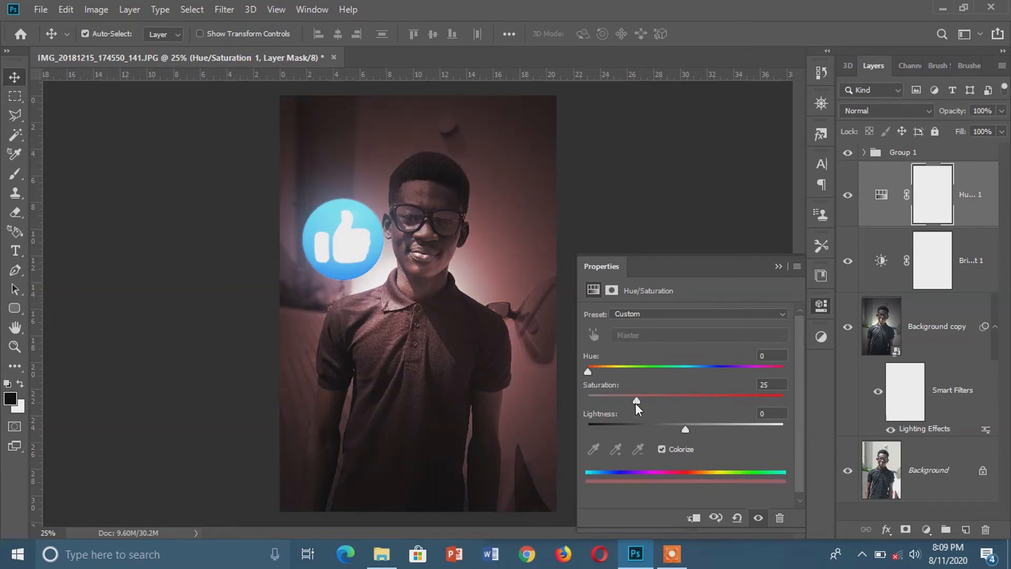
pyautogui.moveTo(636, 401); pyautogui.dragTo(701, 403)
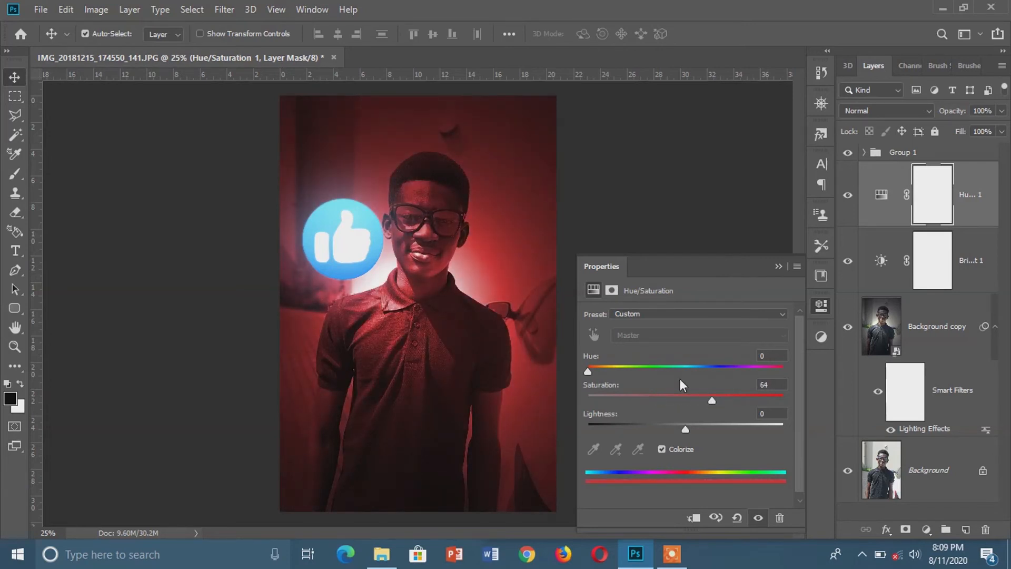
pyautogui.moveTo(589, 372); pyautogui.dragTo(684, 375)
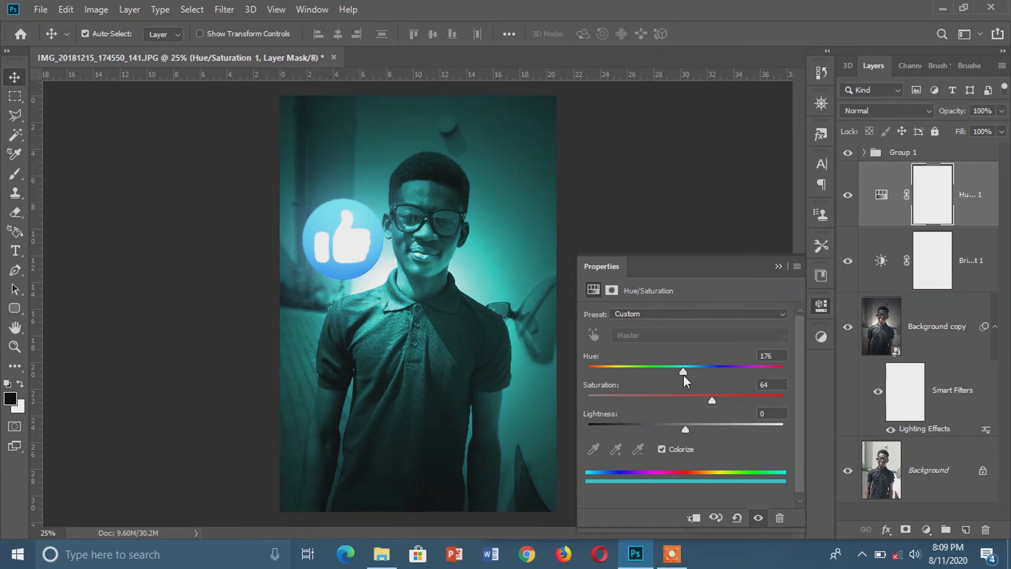
pyautogui.click(779, 264)
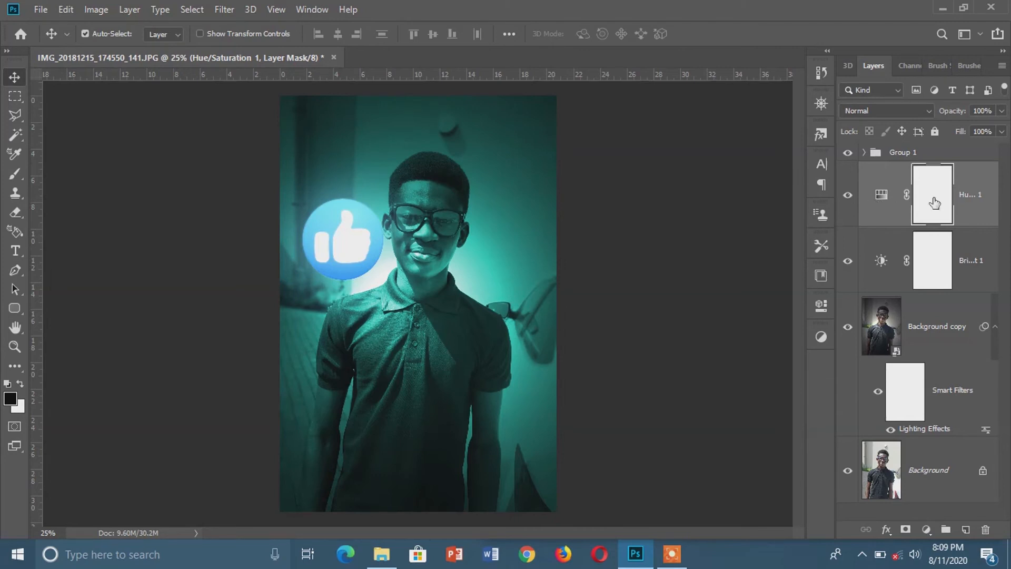
# Fade the Hue/Saturation tint out of the shadows with Blend If, splitting the underlying layer's black slider to 6 / 88.
pyautogui.rightClick(966, 198)
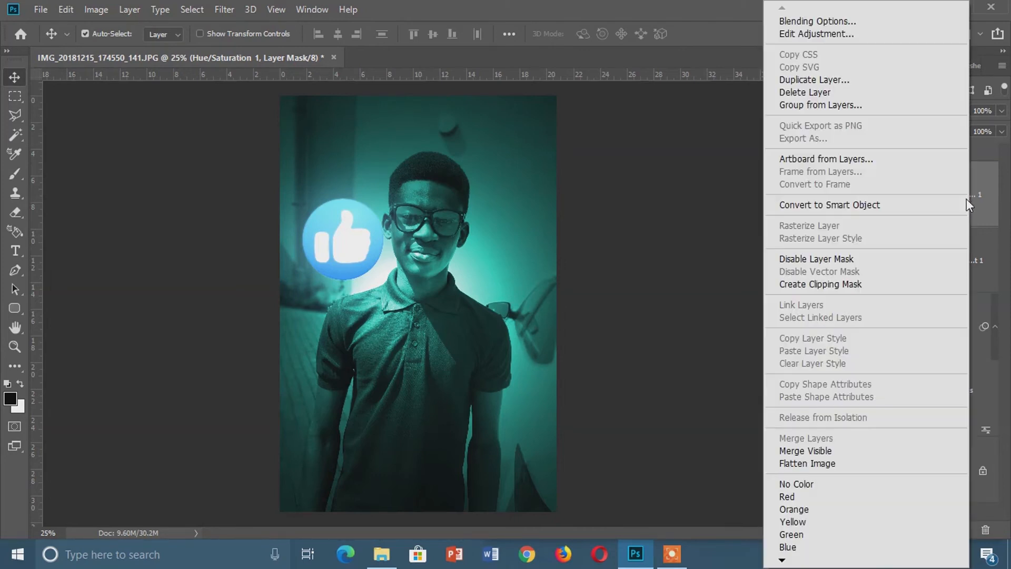
pyautogui.click(813, 21)
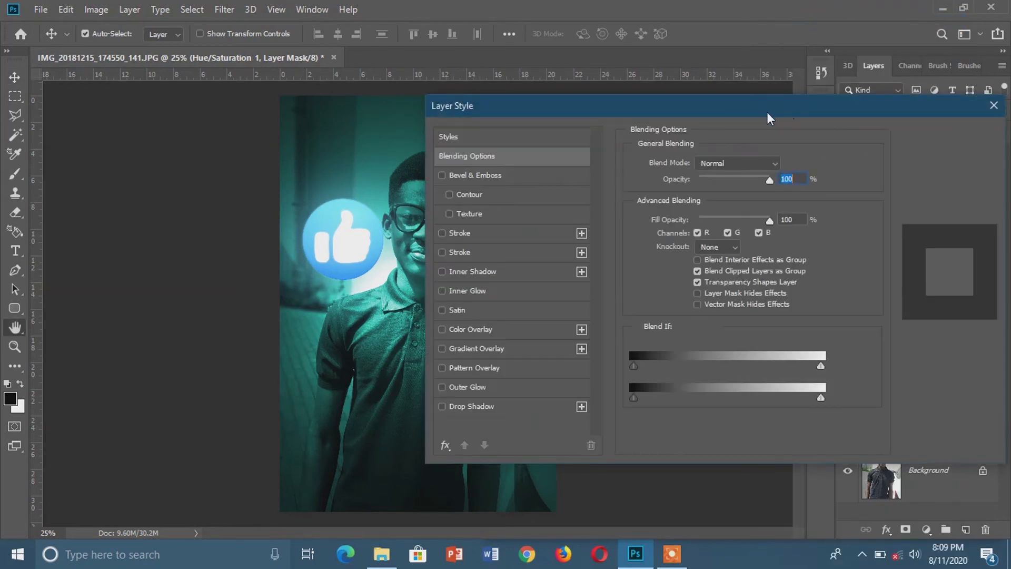
pyautogui.moveTo(657, 110); pyautogui.dragTo(728, 115)
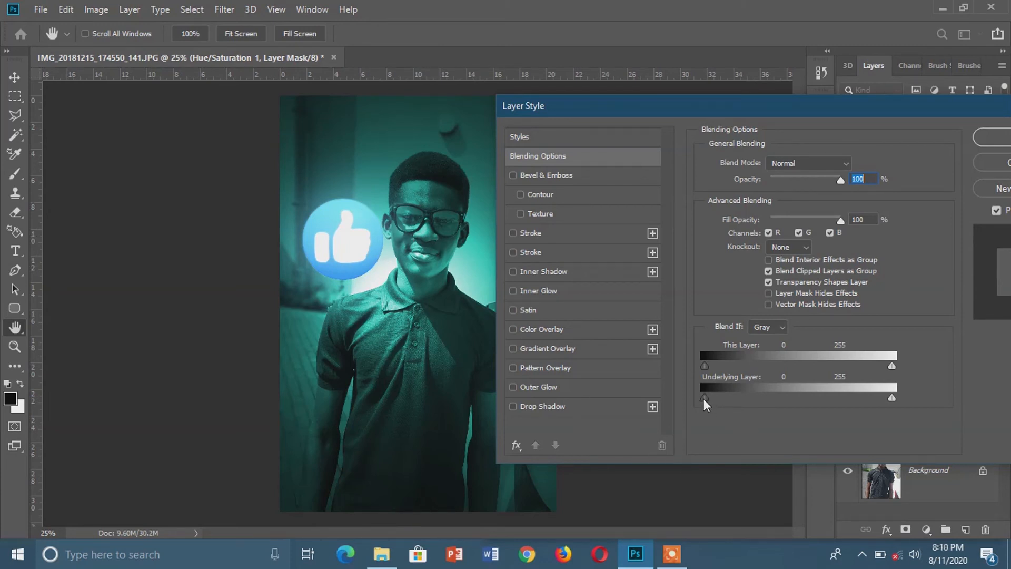
pyautogui.moveTo(707, 404); pyautogui.dragTo(715, 411)
pyautogui.moveTo(717, 409)
pyautogui.mouseDown()
pyautogui.moveTo(737, 412)
pyautogui.moveTo(725, 405)
pyautogui.mouseUp()
pyautogui.moveTo(710, 393); pyautogui.dragTo(710, 394)
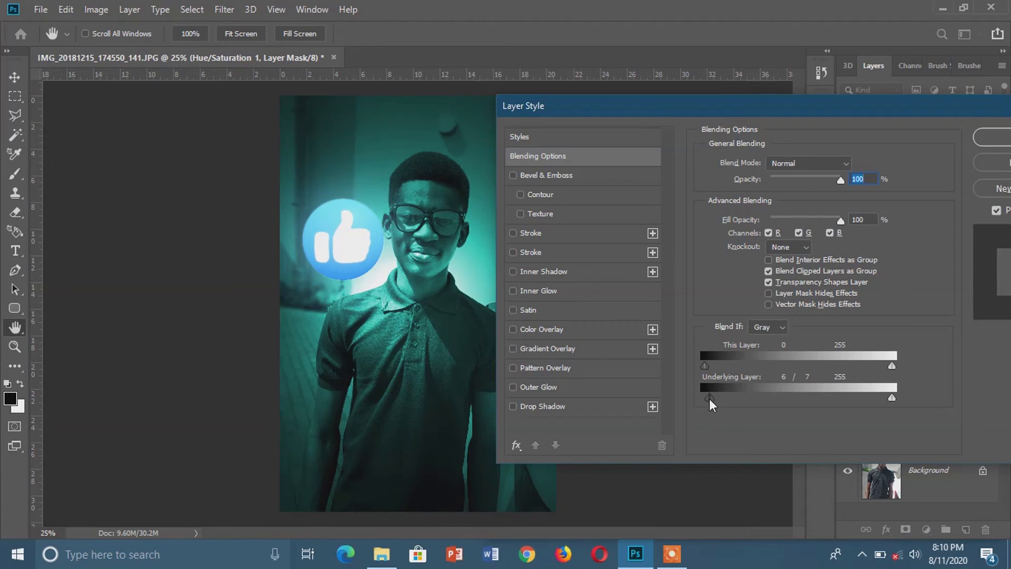
pyautogui.moveTo(712, 400); pyautogui.dragTo(776, 403)
pyautogui.moveTo(848, 112); pyautogui.dragTo(772, 114)
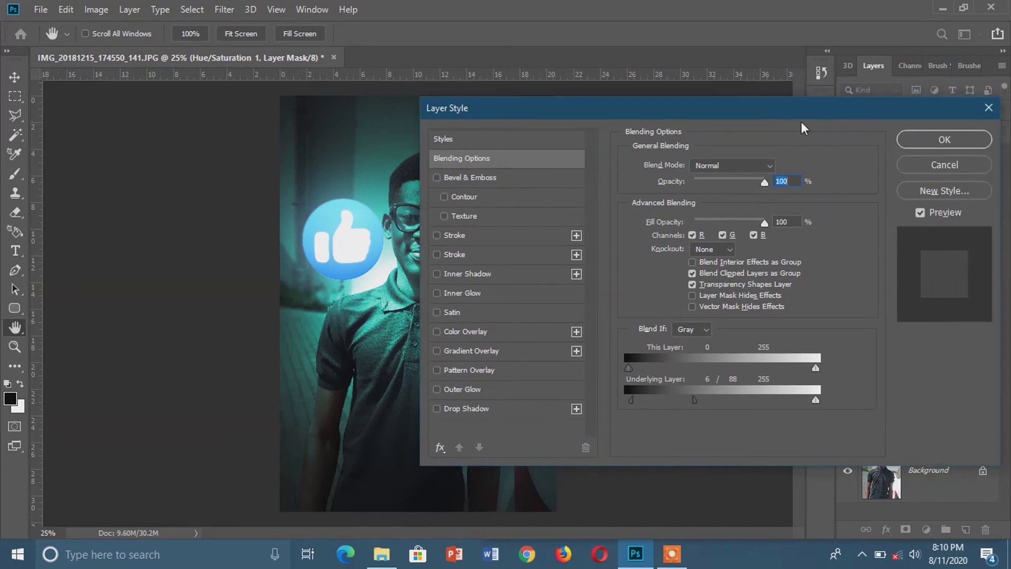
pyautogui.click(943, 140)
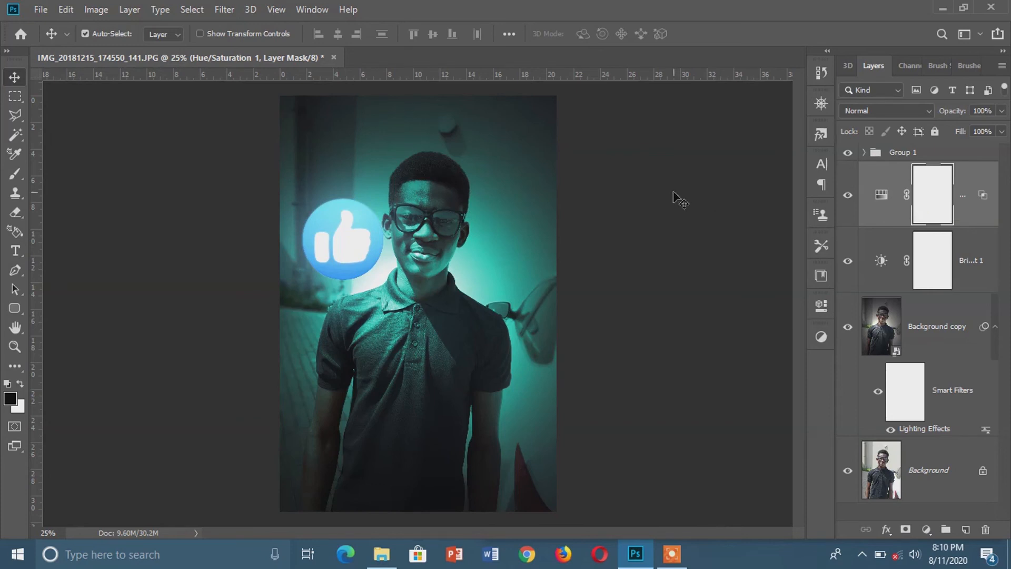
# Paint black with a soft 700 px brush on the Hue/Saturation mask to remove the teal from the photo's right side, away from the logo.
pyautogui.click(15, 173)
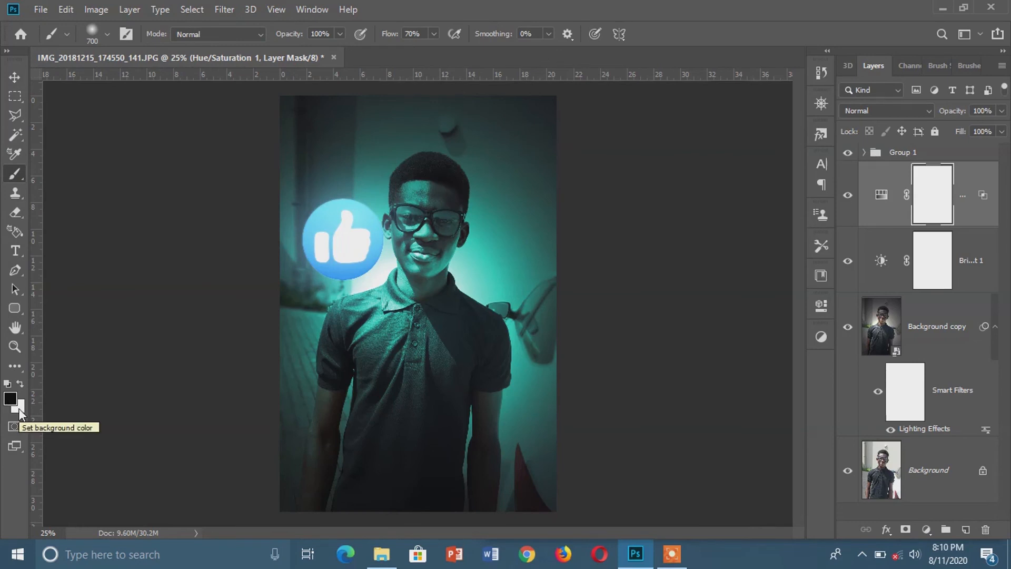
pyautogui.press('x')
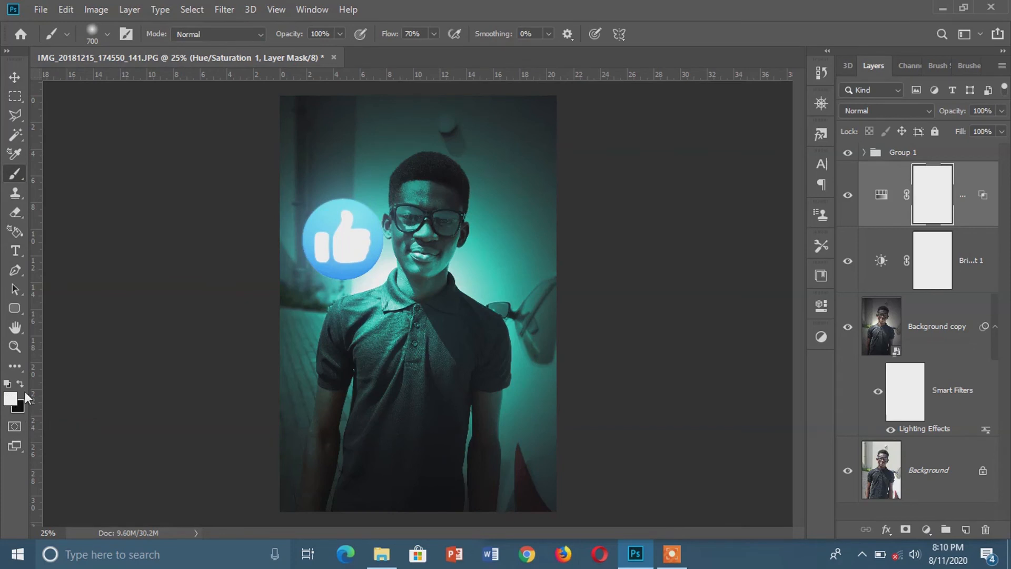
pyautogui.click(21, 383)
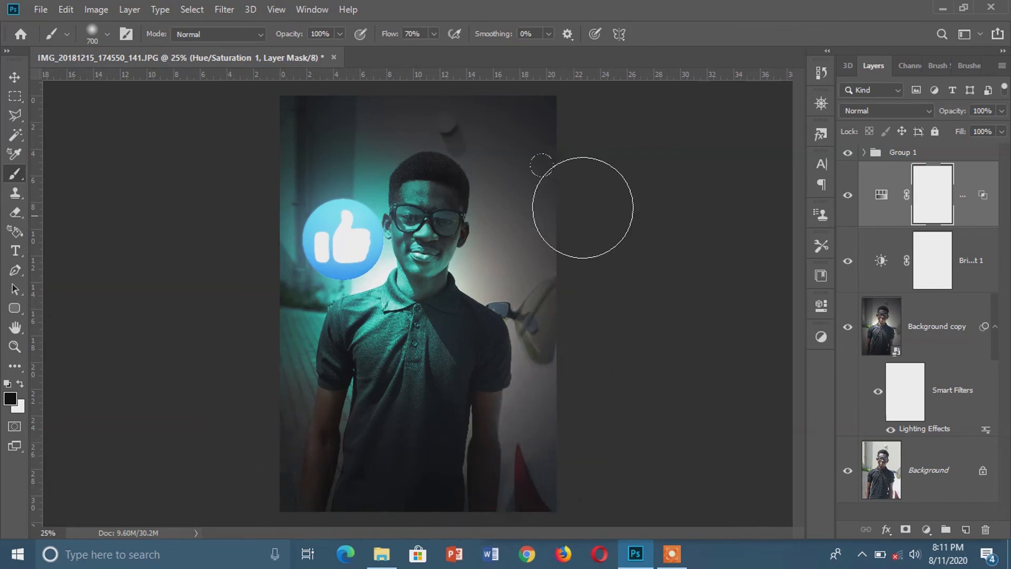
pyautogui.moveTo(553, 128); pyautogui.dragTo(598, 339)
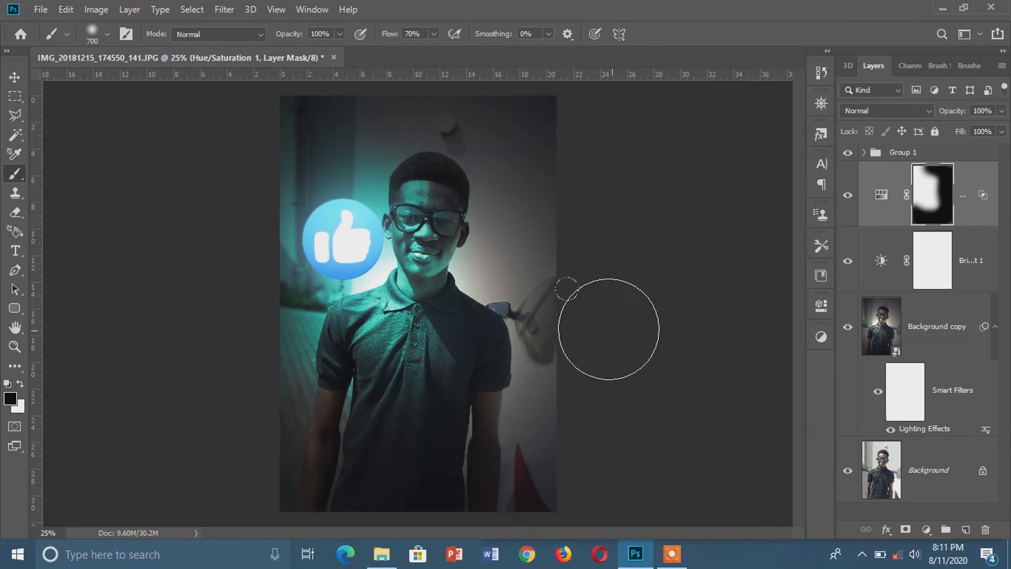
pyautogui.click(15, 77)
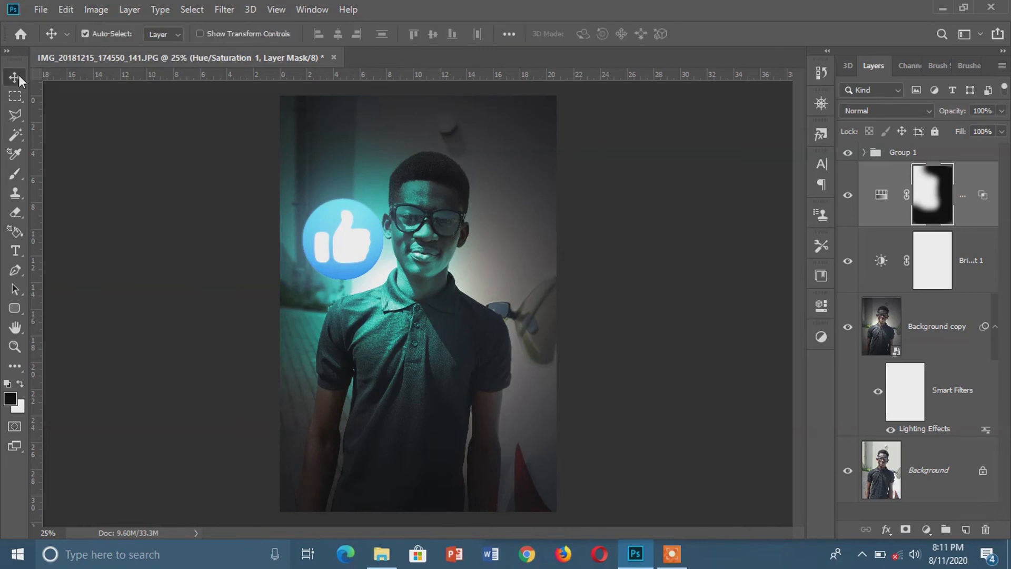